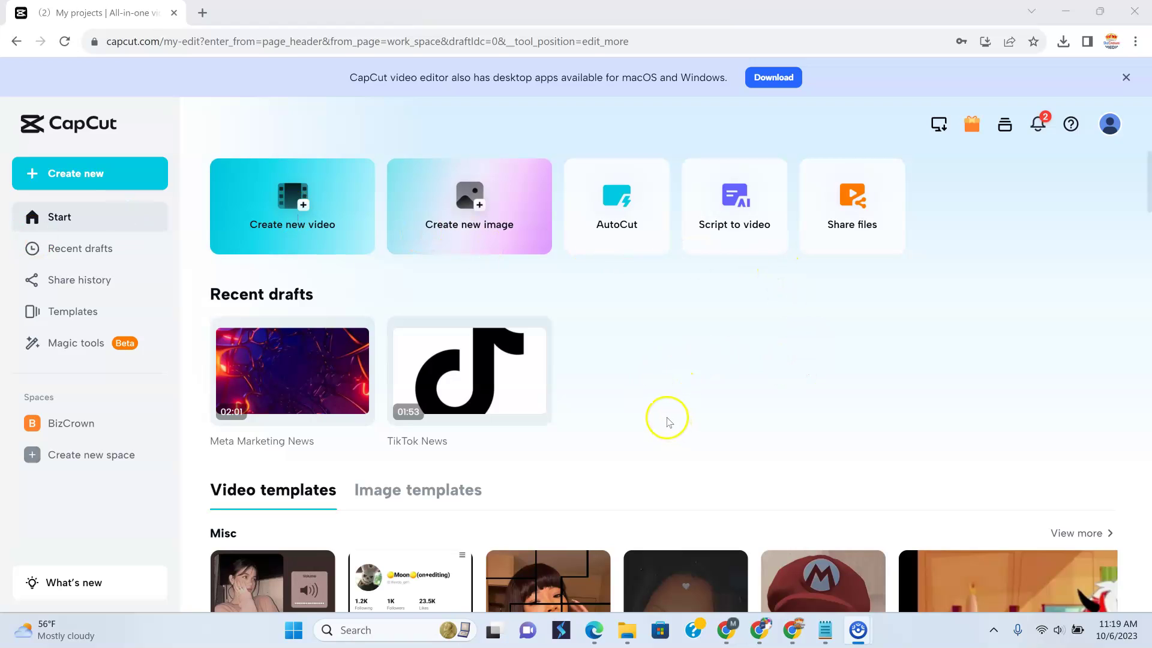
Open the script-to-video generator from the magic tools and bring up the AI writer prompt in the empty script
{"action": "mouse_move", "coordinate": [544, 376]}
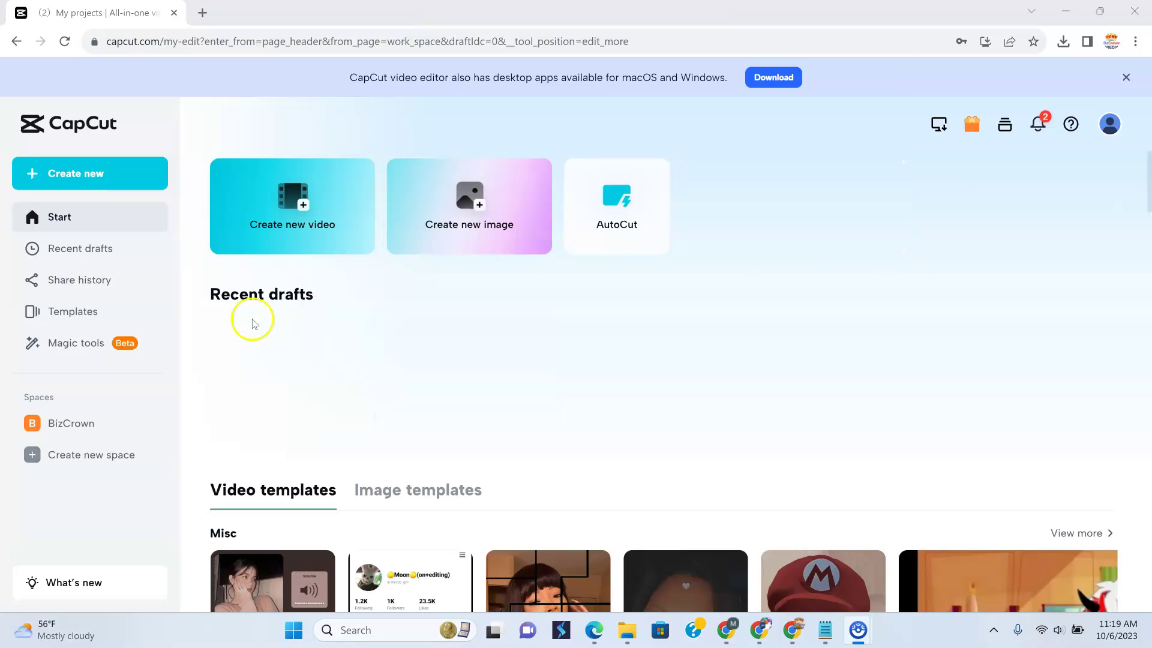
{"action": "left_click", "coordinate": [63, 345]}
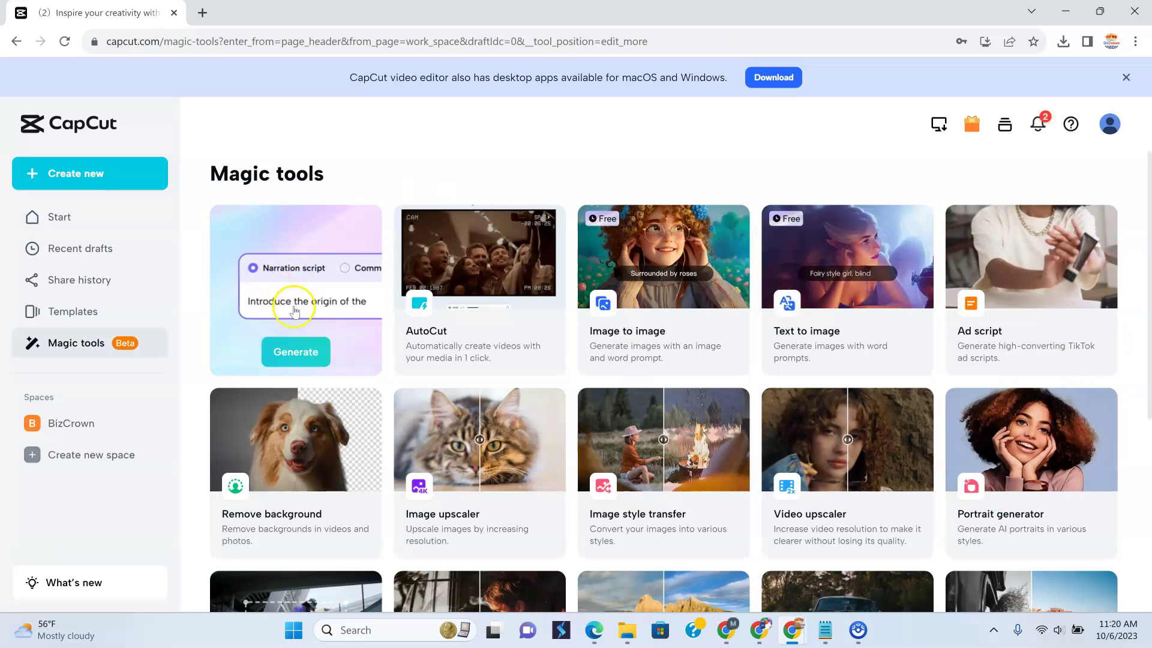
{"action": "left_click", "coordinate": [302, 352]}
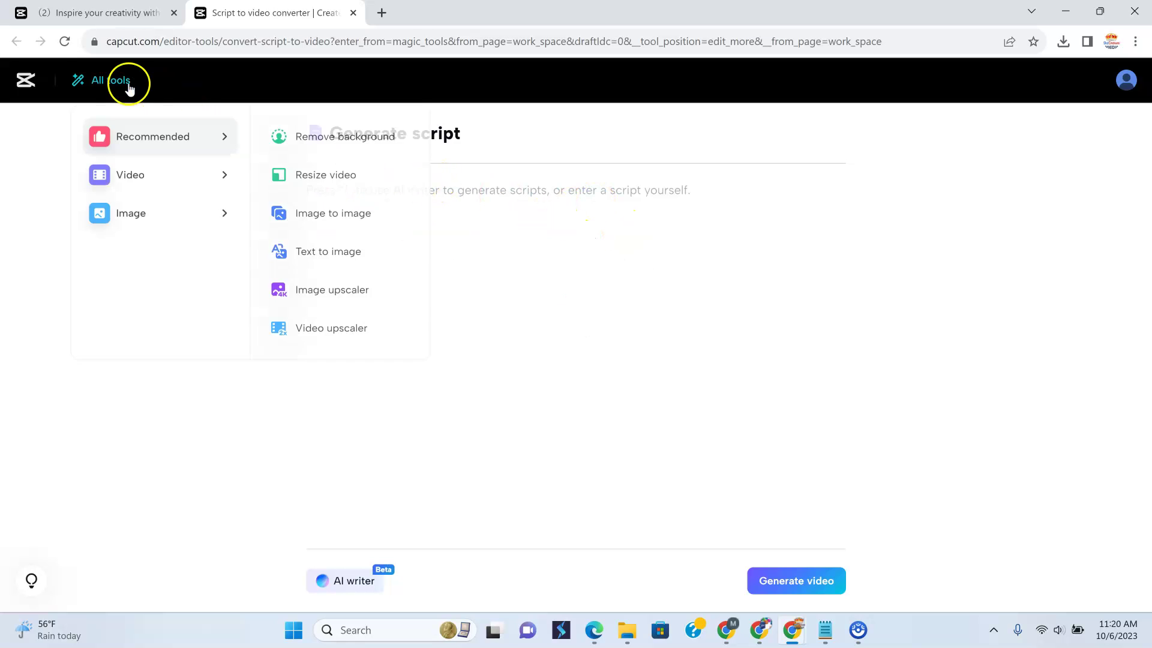
{"action": "left_click", "coordinate": [497, 271]}
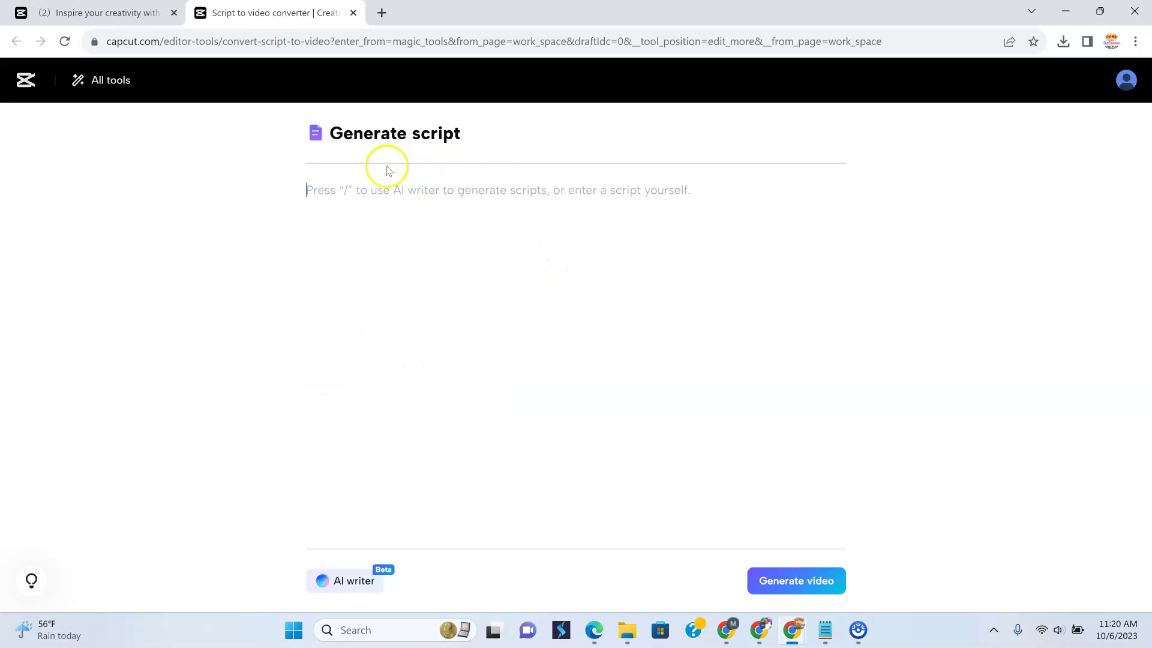
{"action": "left_click", "coordinate": [354, 230]}
{"action": "type", "text": "/"}
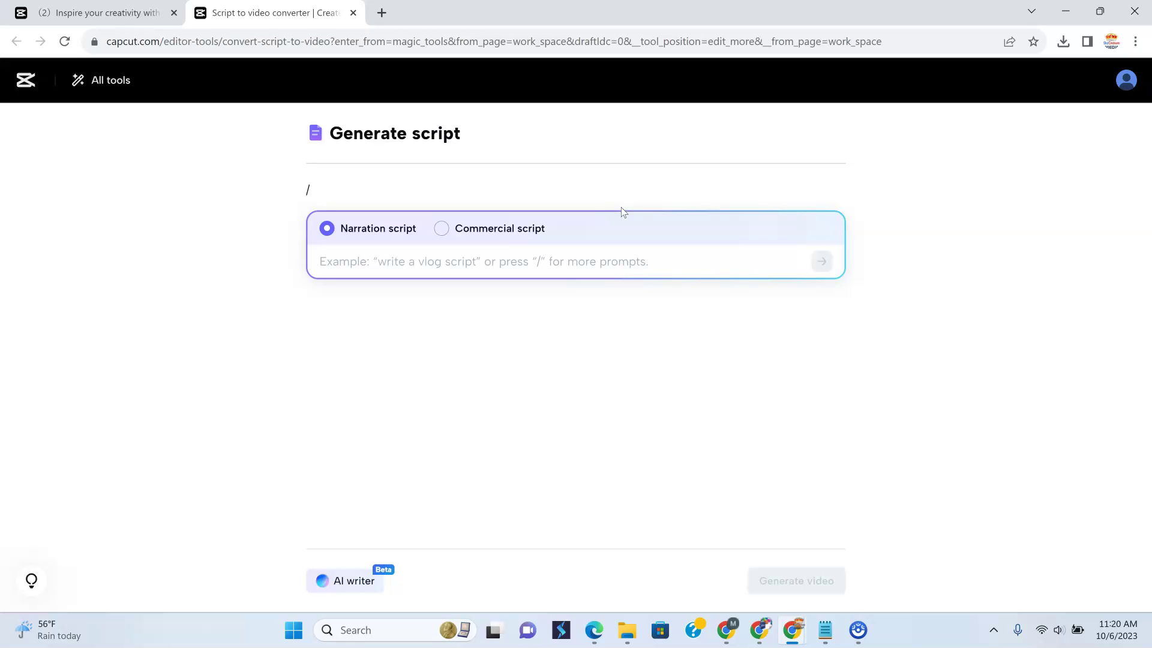
Enter the narration script prompt "write a script that mentions how important it is to social media posts every week and that we can help with that"
{"action": "type", "text": "crea"}
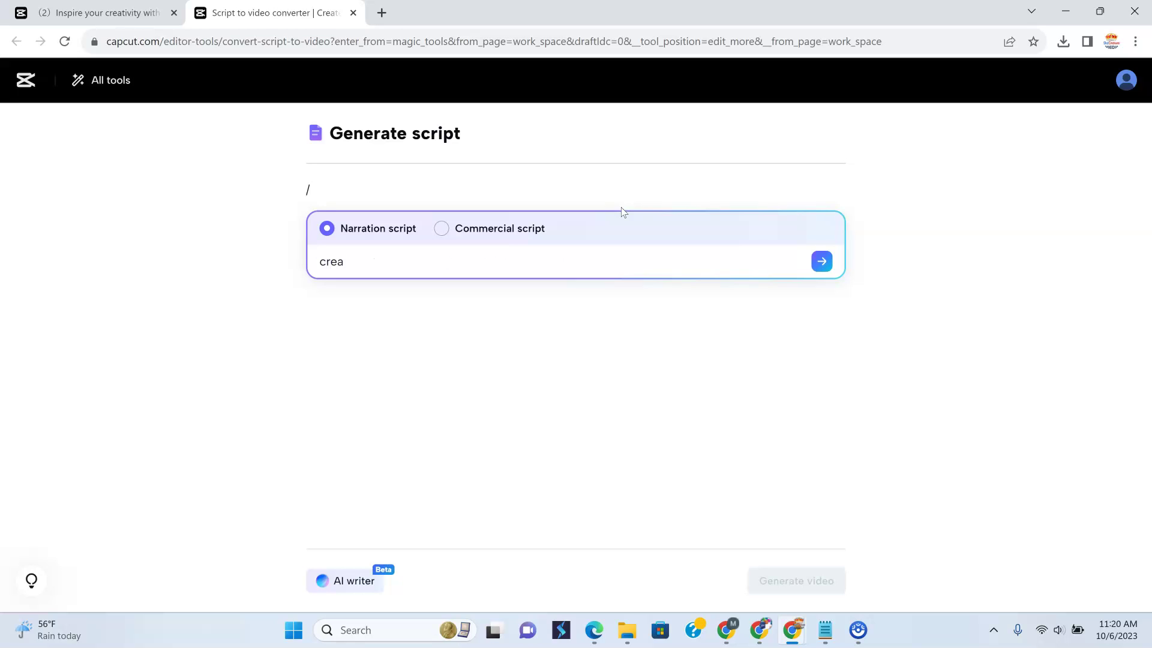
{"action": "key", "text": "BackSpace"}
{"action": "key", "text": "BackSpace"}
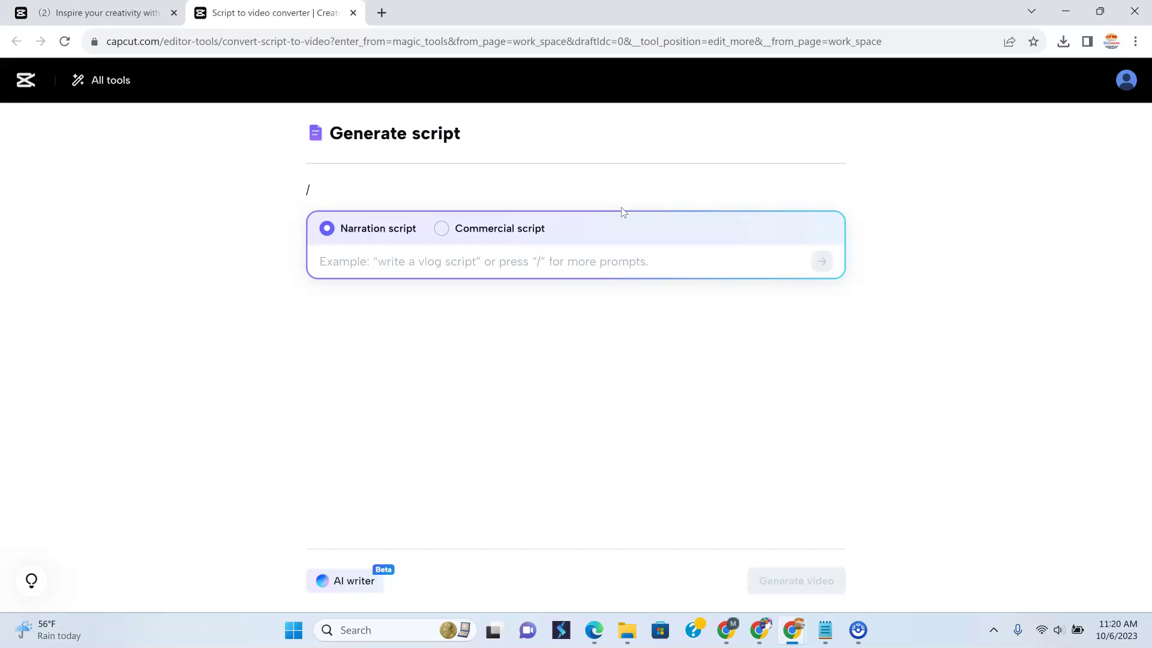
{"action": "type", "text": "write a script that mentions ho"}
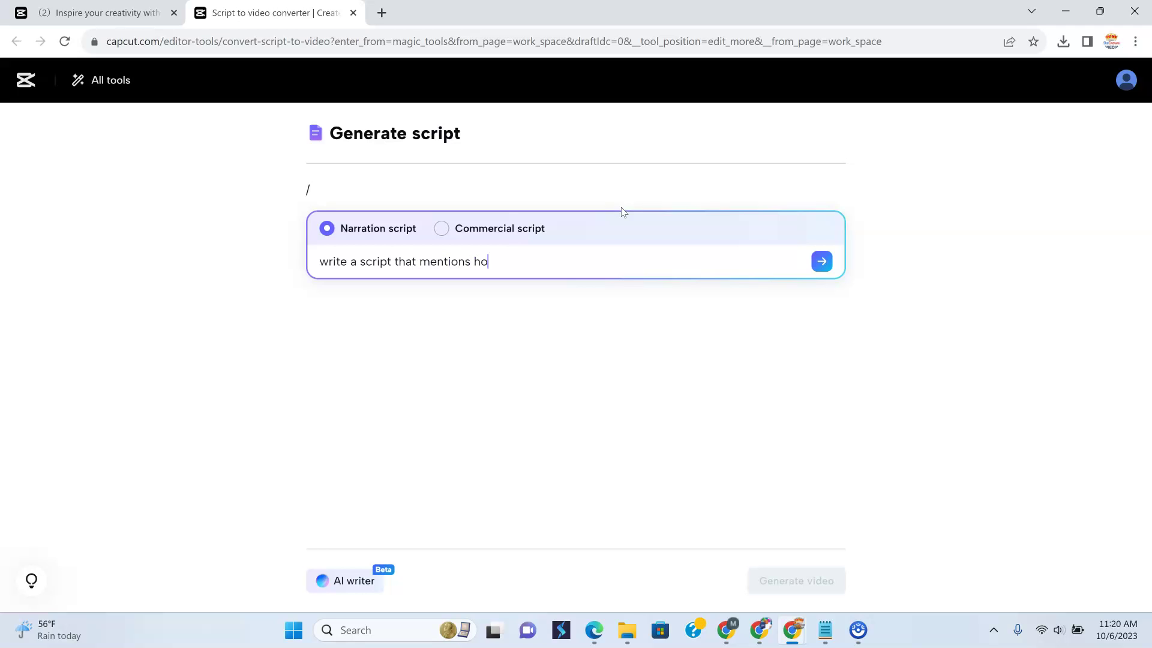
{"action": "type", "text": "it"}
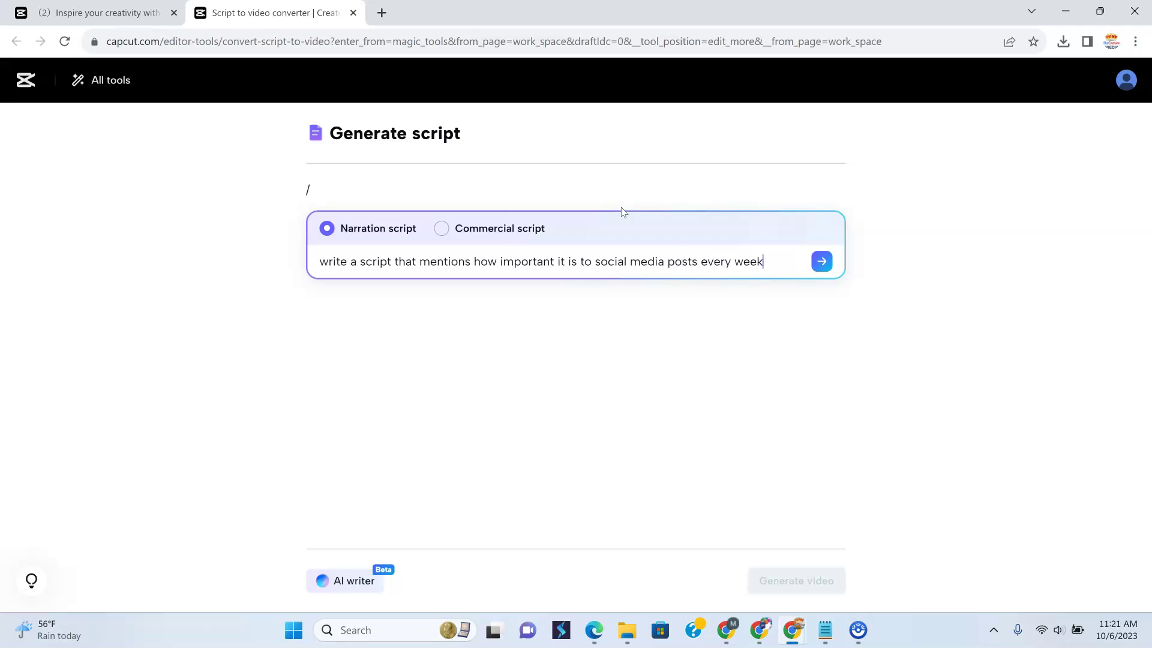
{"action": "type", "text": "and that we can help with that"}
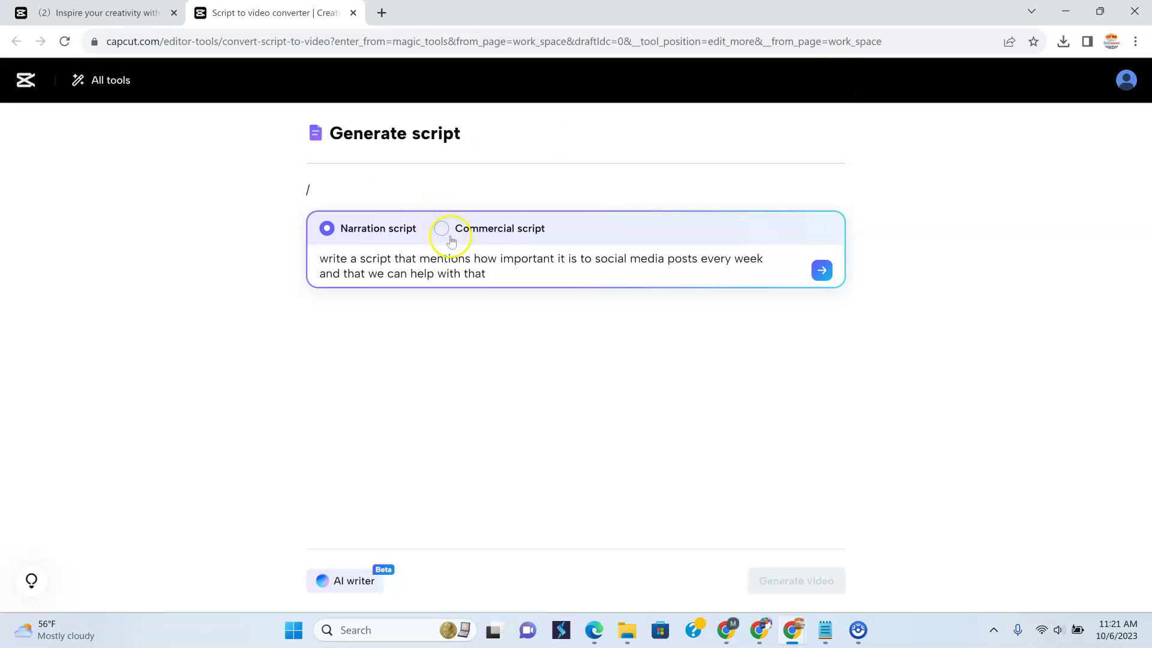
Replace "we" with "our agency" in the prompt so it reads "and that our agency can help with that"
{"action": "left_click", "coordinate": [392, 274]}
{"action": "key", "text": "BackSpace"}
{"action": "key", "text": "BackSpace"}
{"action": "key", "text": "BackSpace"}
{"action": "key", "text": "BackSpace"}
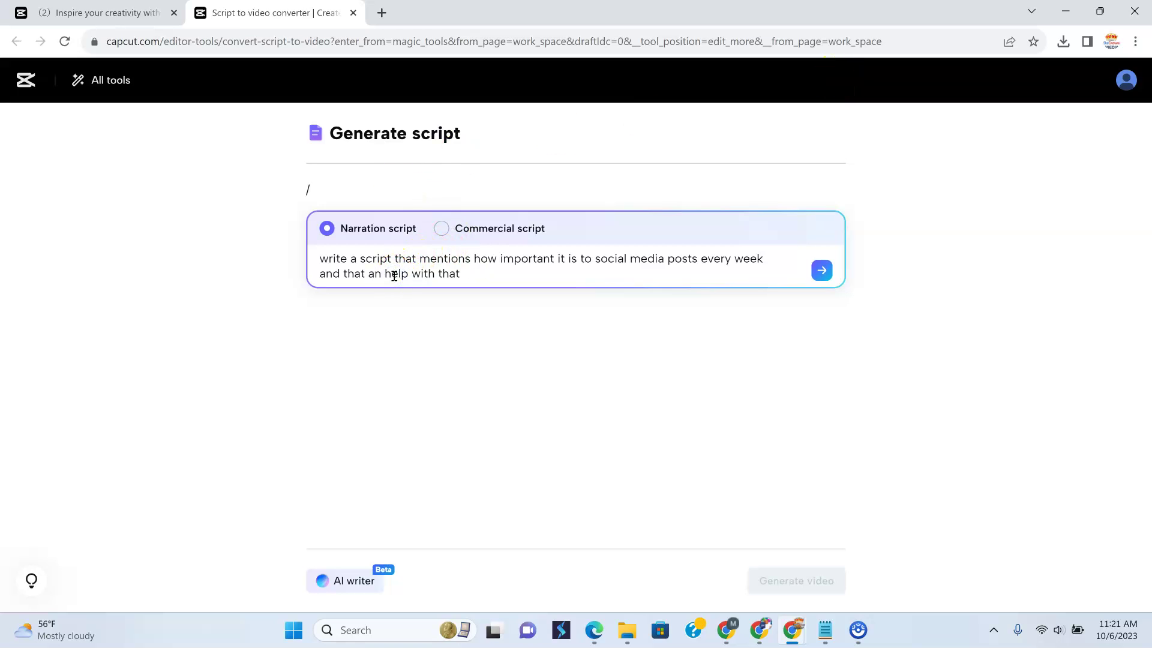
{"action": "type", "text": "our agency "}
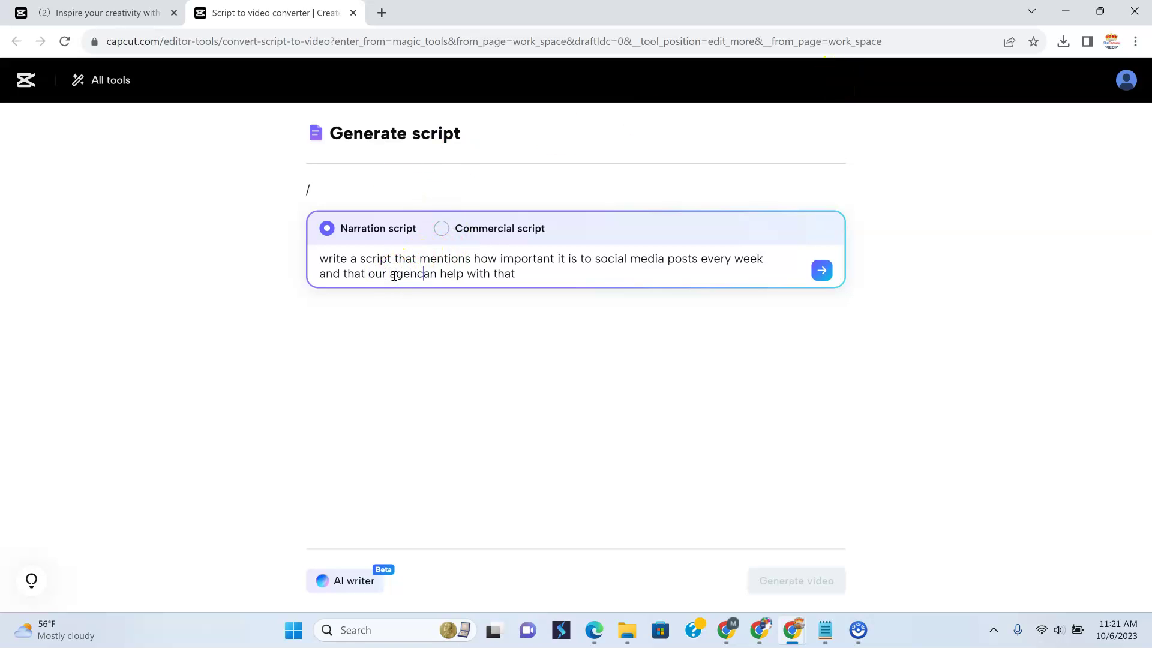
{"action": "type", "text": "c"}
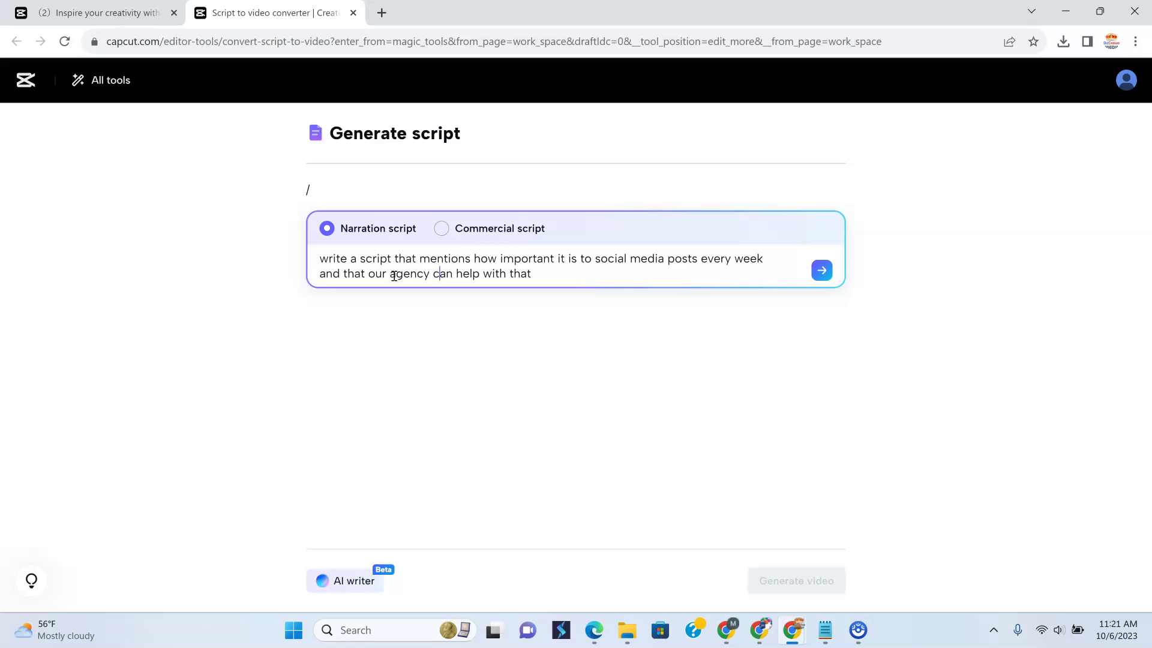
Keep the narration script type and add "have" before "social media posts" and "BizCrown Media" after "our agency" in the prompt
{"action": "left_click", "coordinate": [338, 232]}
{"action": "left_click", "coordinate": [596, 259]}
{"action": "type", "text": "have"}
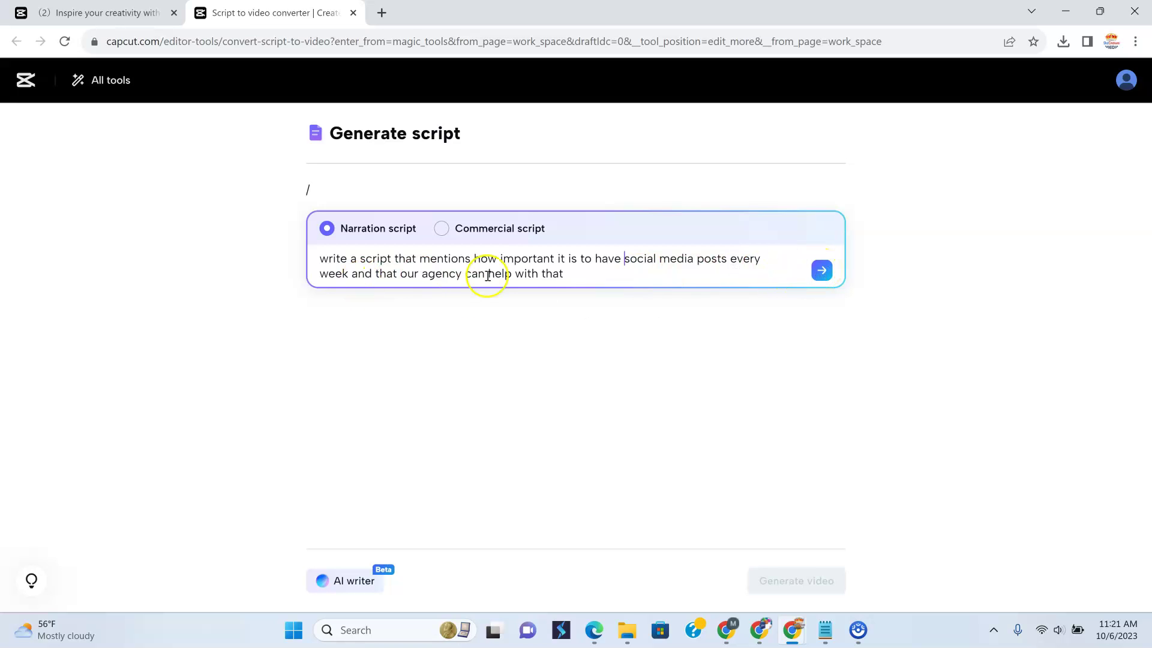
{"action": "left_click", "coordinate": [465, 273]}
{"action": "type", "text": "BizCro"}
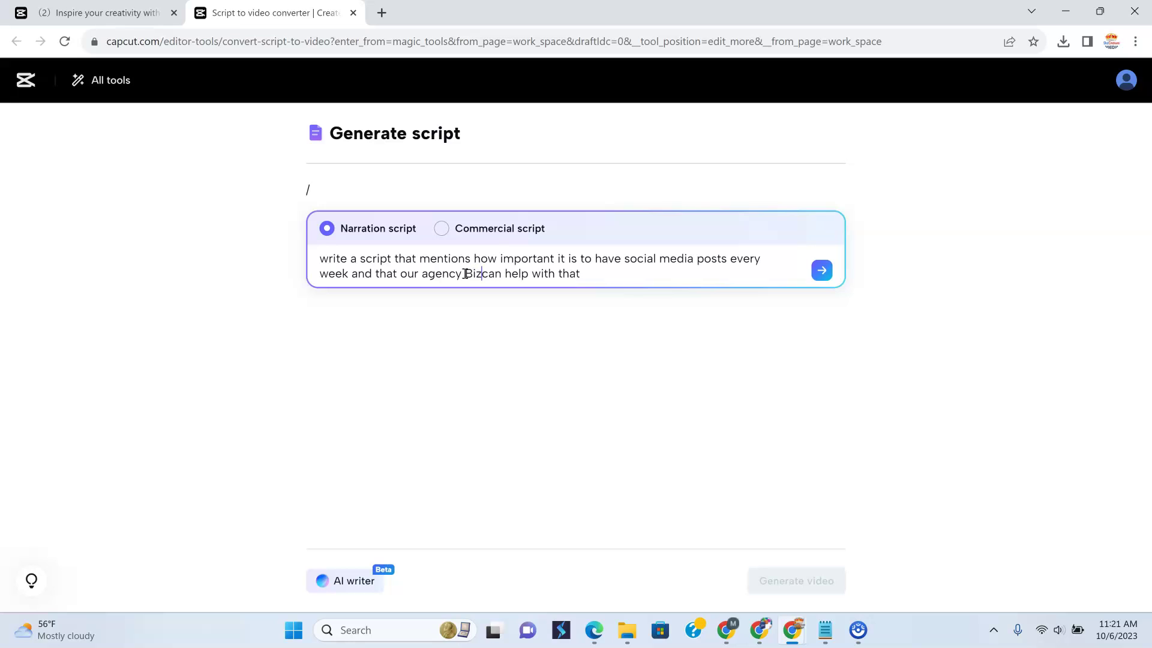
{"action": "type", "text": "wn Medi"}
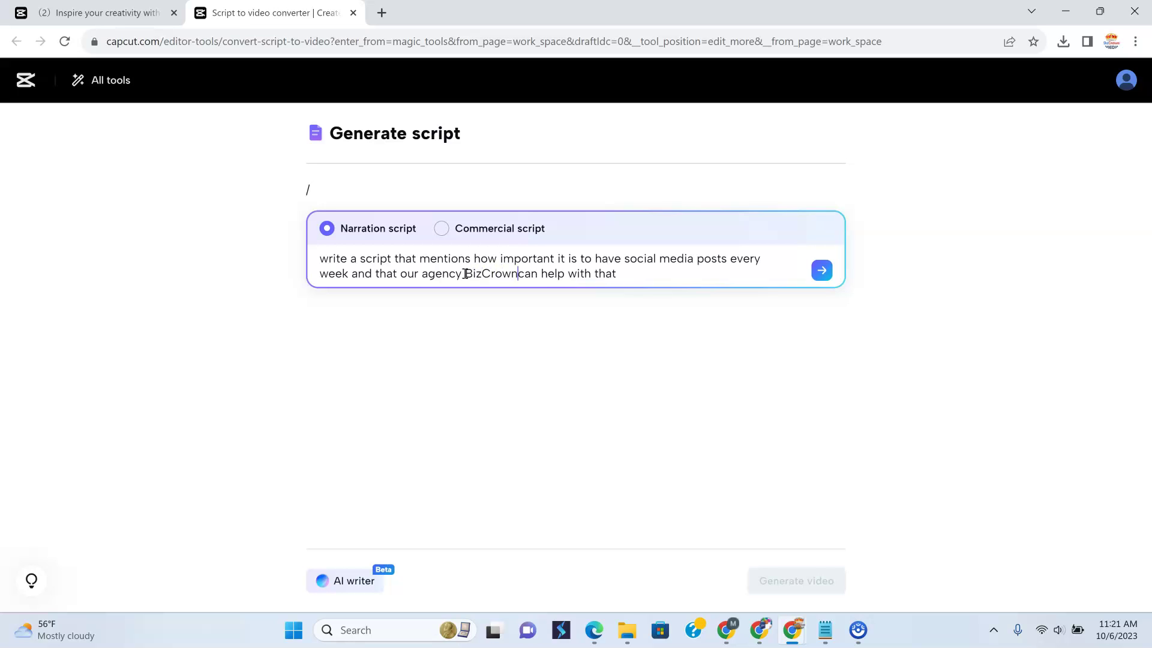
{"action": "type", "text": "a"}
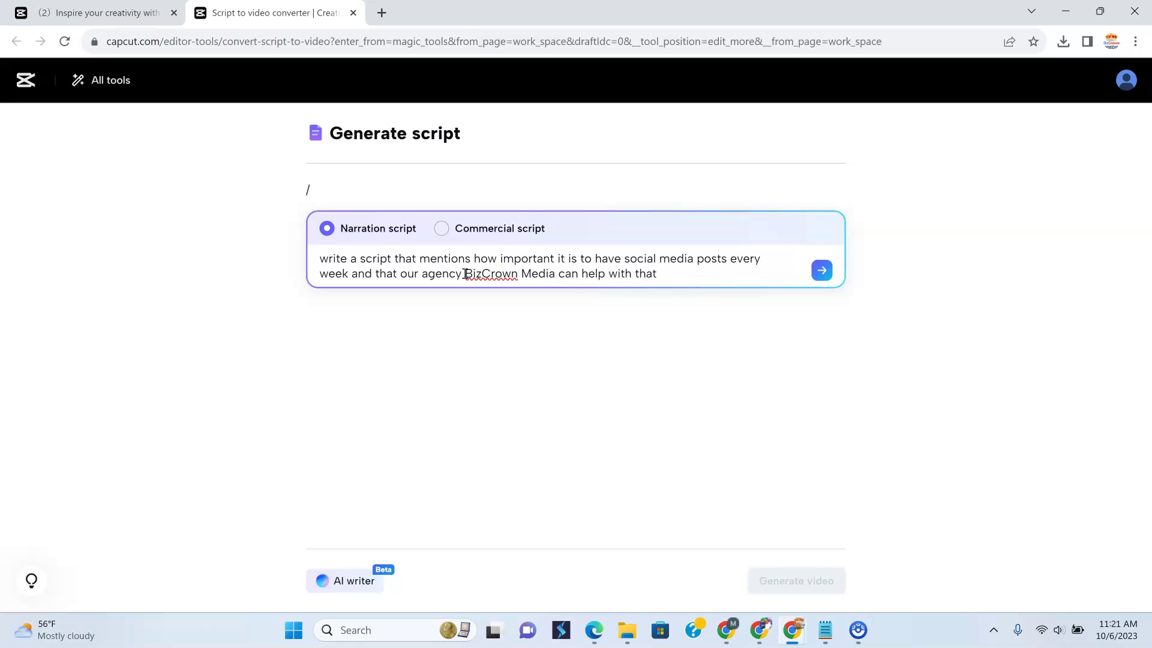
Generate scripts from the prompt, read through Script 1 and use it as the video script
{"action": "left_click", "coordinate": [821, 270]}
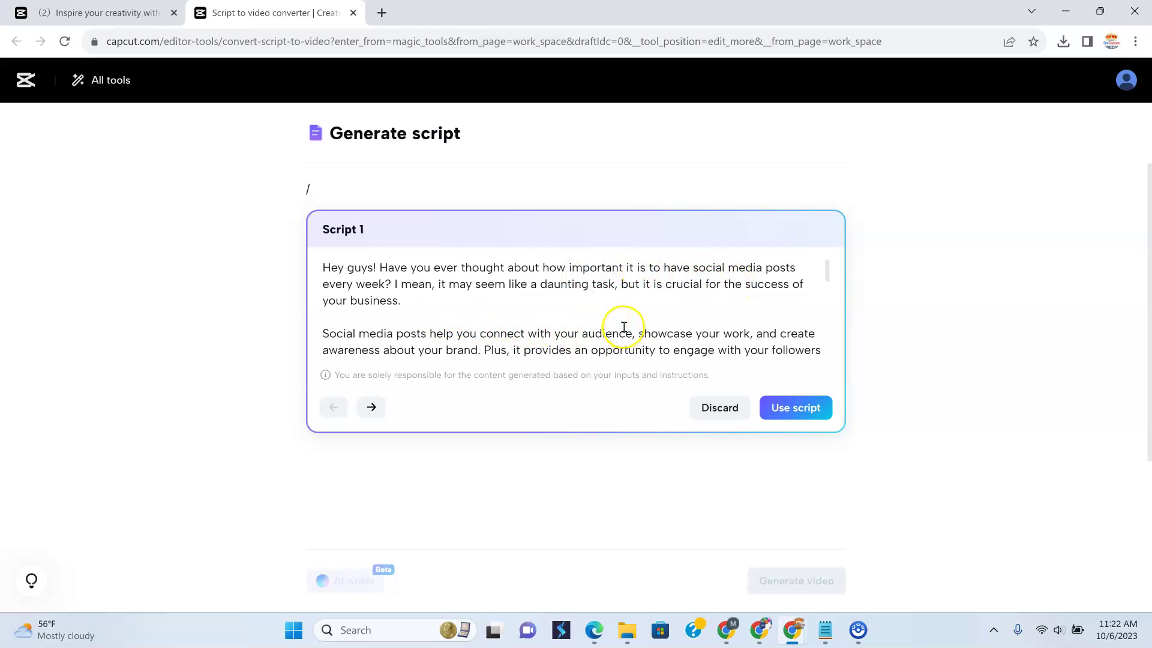
{"action": "scroll", "coordinate": [626, 324], "scroll_direction": "down", "scroll_amount": 1}
{"action": "scroll", "coordinate": [629, 323], "scroll_direction": "up", "scroll_amount": 1}
{"action": "scroll", "coordinate": [628, 321], "scroll_direction": "down", "scroll_amount": 10}
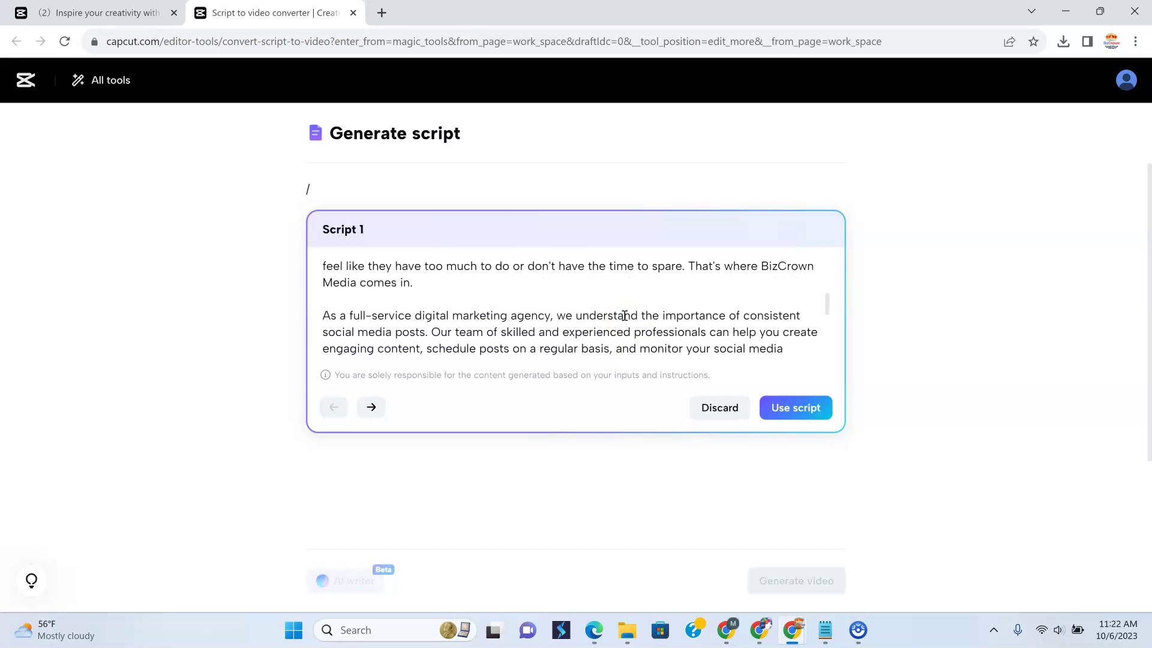
{"action": "scroll", "coordinate": [537, 240], "scroll_direction": "up", "scroll_amount": 4}
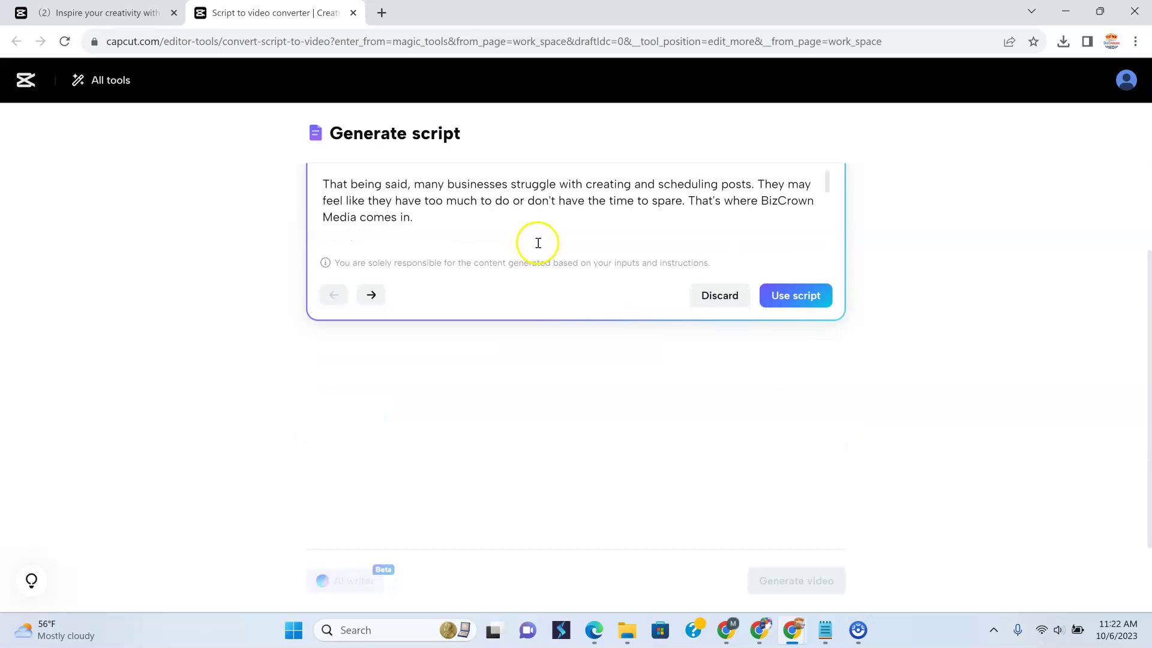
{"action": "scroll", "coordinate": [600, 390], "scroll_direction": "up", "scroll_amount": 3}
{"action": "scroll", "coordinate": [527, 314], "scroll_direction": "down", "scroll_amount": 8}
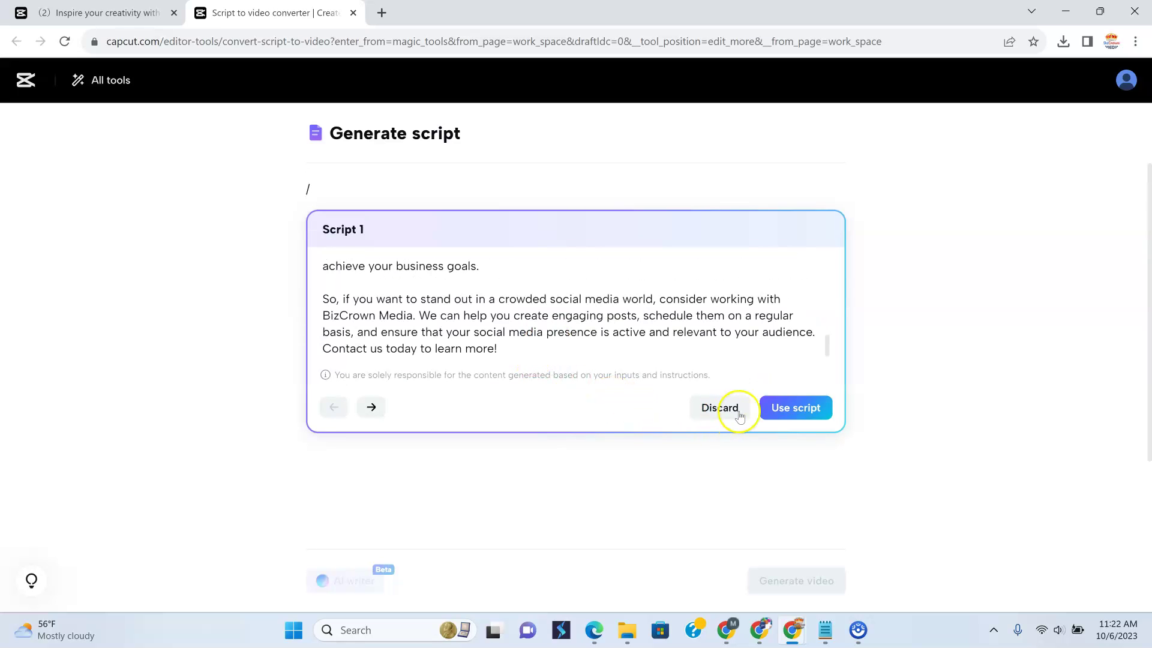
{"action": "left_click", "coordinate": [802, 410]}
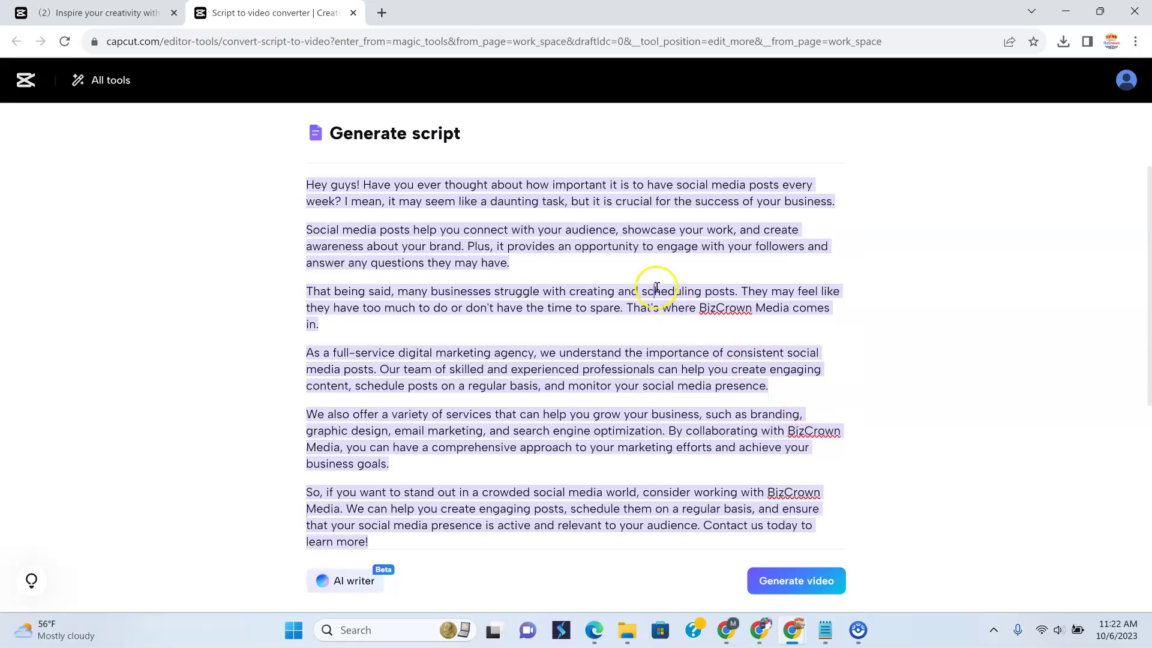
Review the full text of the inserted script, from the opening greeting to the closing call to contact the agency
{"action": "scroll", "coordinate": [578, 303], "scroll_direction": "down", "scroll_amount": 2}
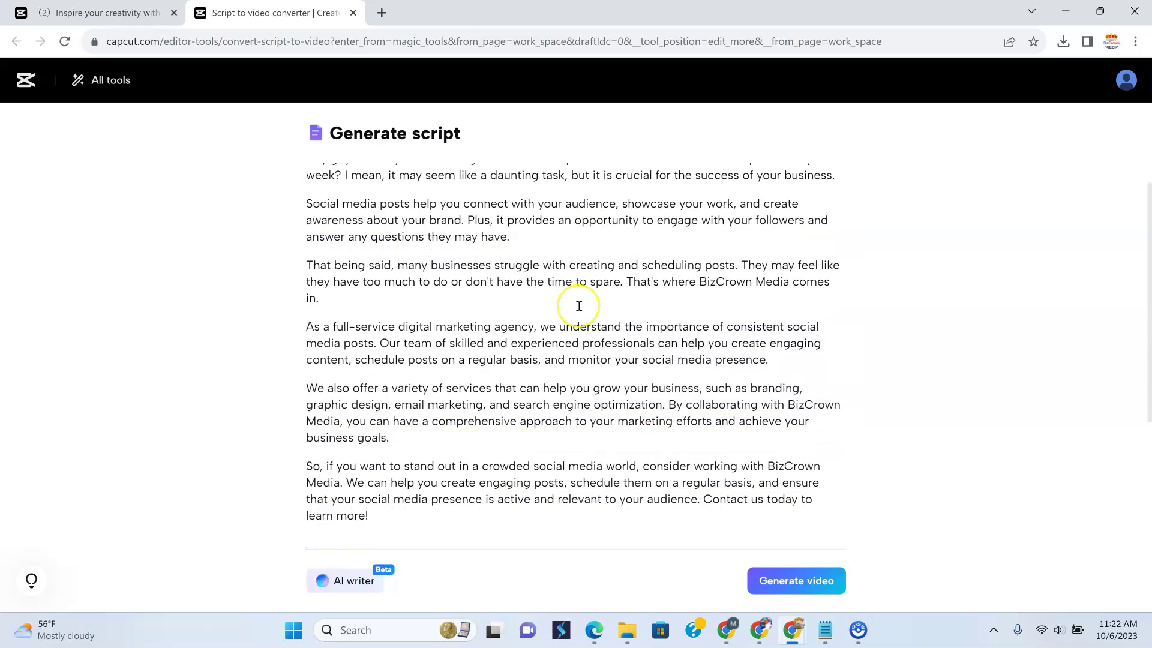
{"action": "scroll", "coordinate": [579, 306], "scroll_direction": "up", "scroll_amount": 2}
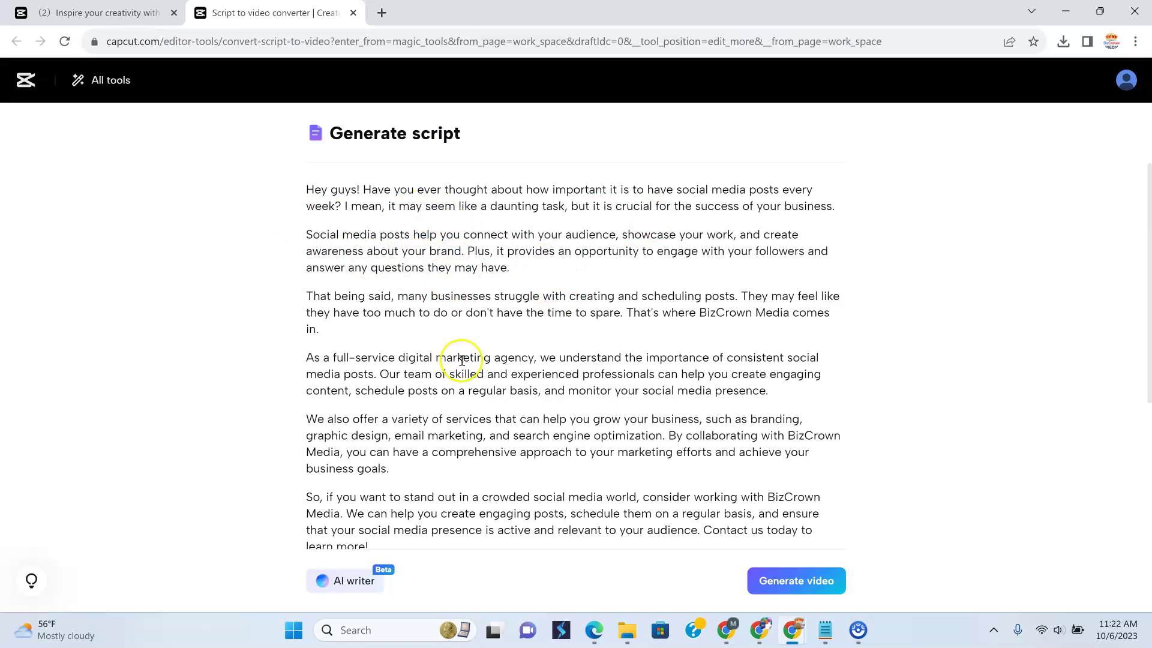
{"action": "scroll", "coordinate": [488, 387], "scroll_direction": "down", "scroll_amount": 3}
{"action": "left_click", "coordinate": [482, 335]}
{"action": "scroll", "coordinate": [482, 335], "scroll_direction": "up", "scroll_amount": 3}
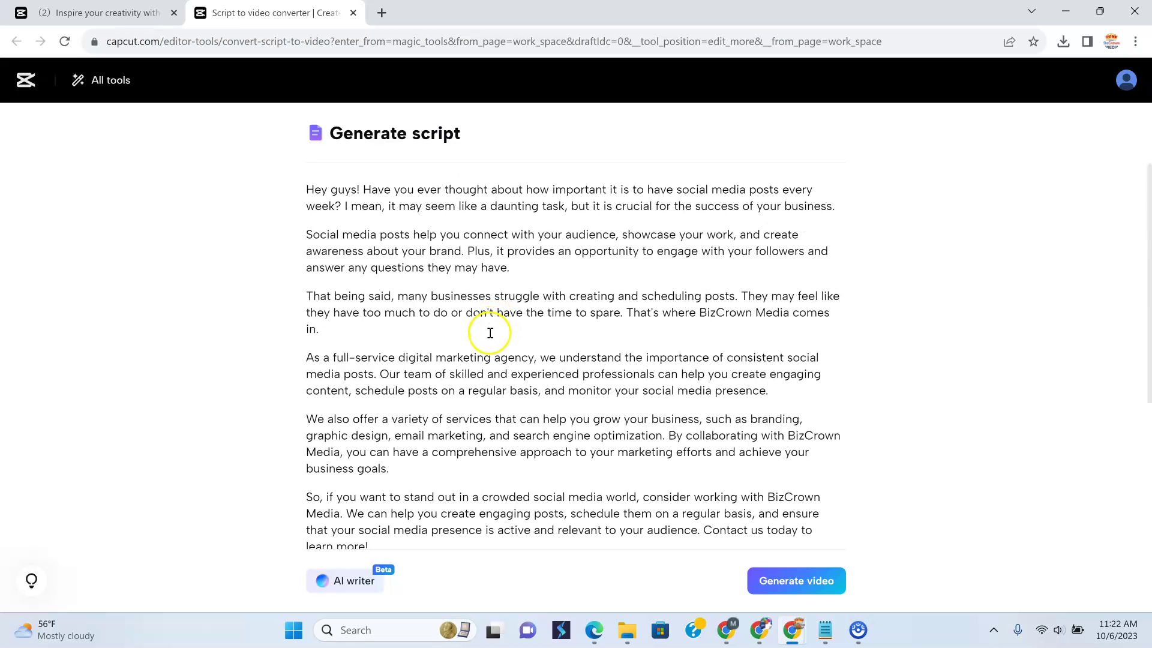
{"action": "scroll", "coordinate": [490, 359], "scroll_direction": "down", "scroll_amount": 2}
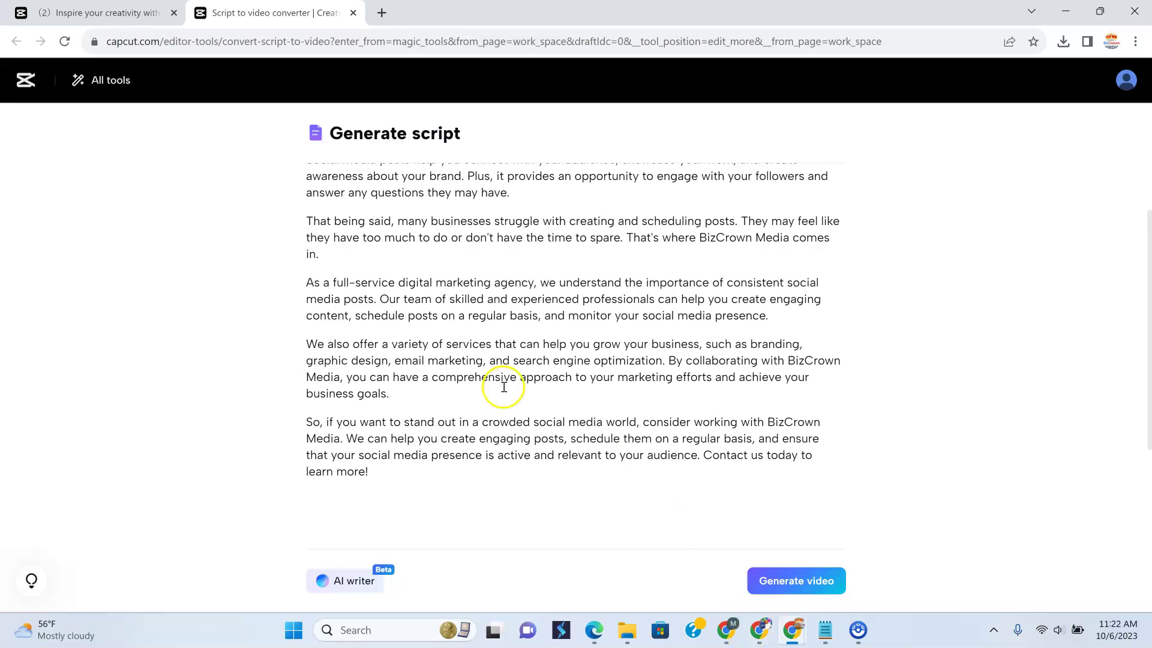
{"action": "scroll", "coordinate": [574, 438], "scroll_direction": "up", "scroll_amount": 2}
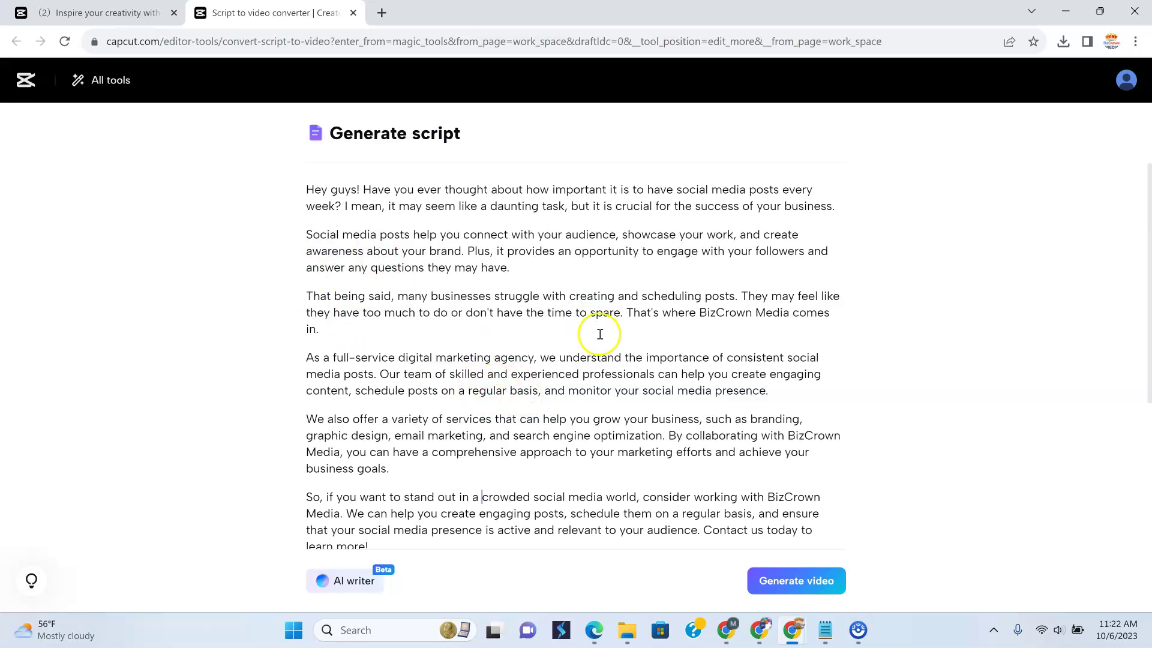
{"action": "scroll", "coordinate": [462, 480], "scroll_direction": "down", "scroll_amount": 2}
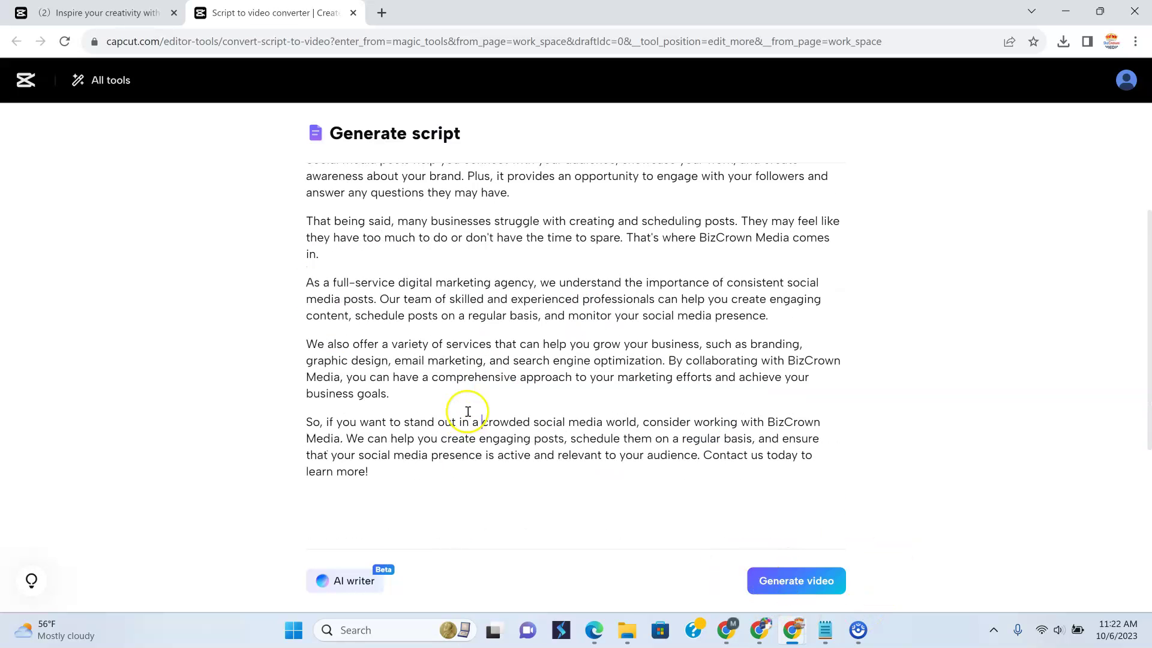
Generate the video from the script with smart generation, a 16:9 aspect ratio and the Serious Female voice
{"action": "left_click", "coordinate": [784, 586]}
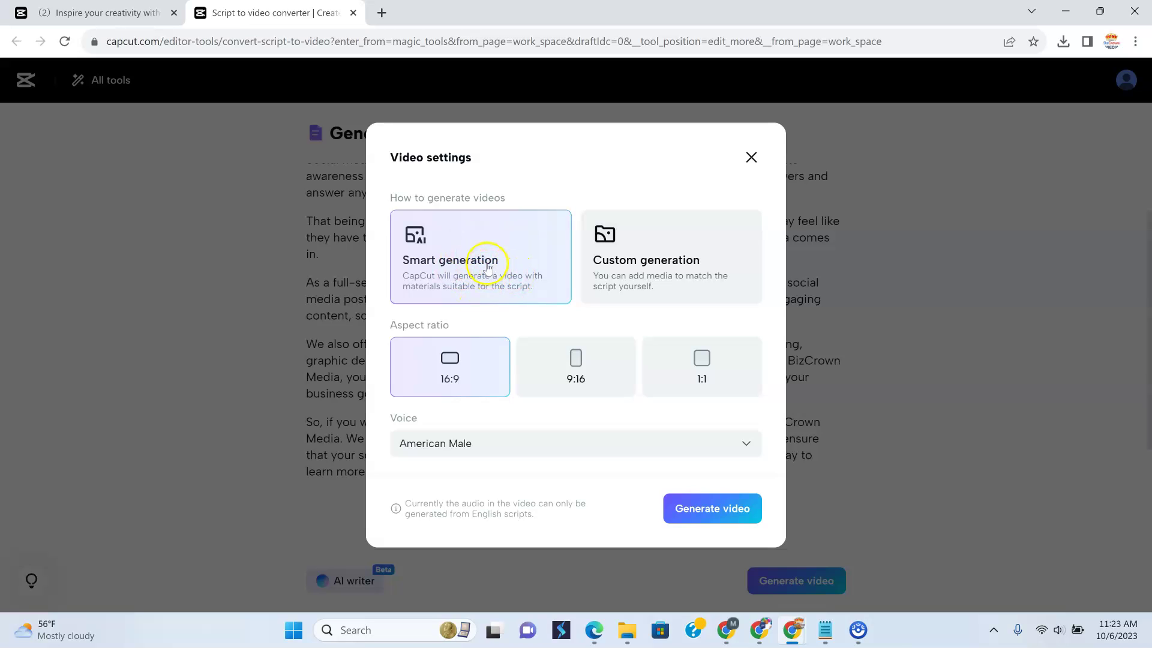
{"action": "left_click", "coordinate": [570, 451]}
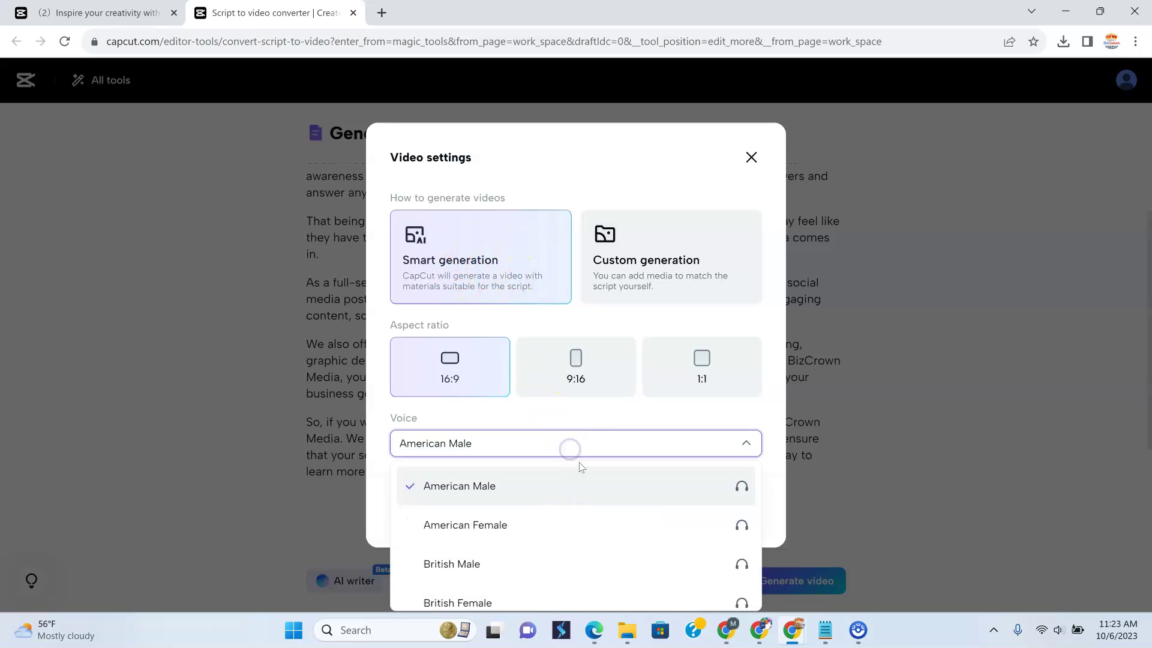
{"action": "scroll", "coordinate": [596, 509], "scroll_direction": "down", "scroll_amount": 3}
{"action": "scroll", "coordinate": [596, 508], "scroll_direction": "down", "scroll_amount": 5}
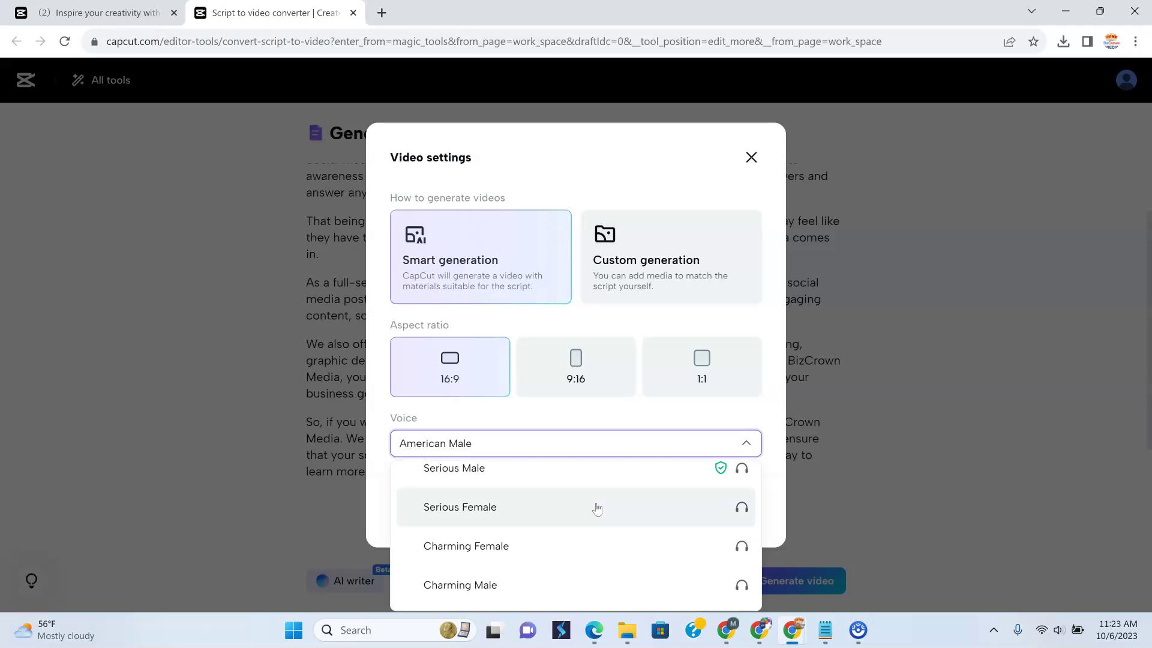
{"action": "left_click", "coordinate": [597, 509]}
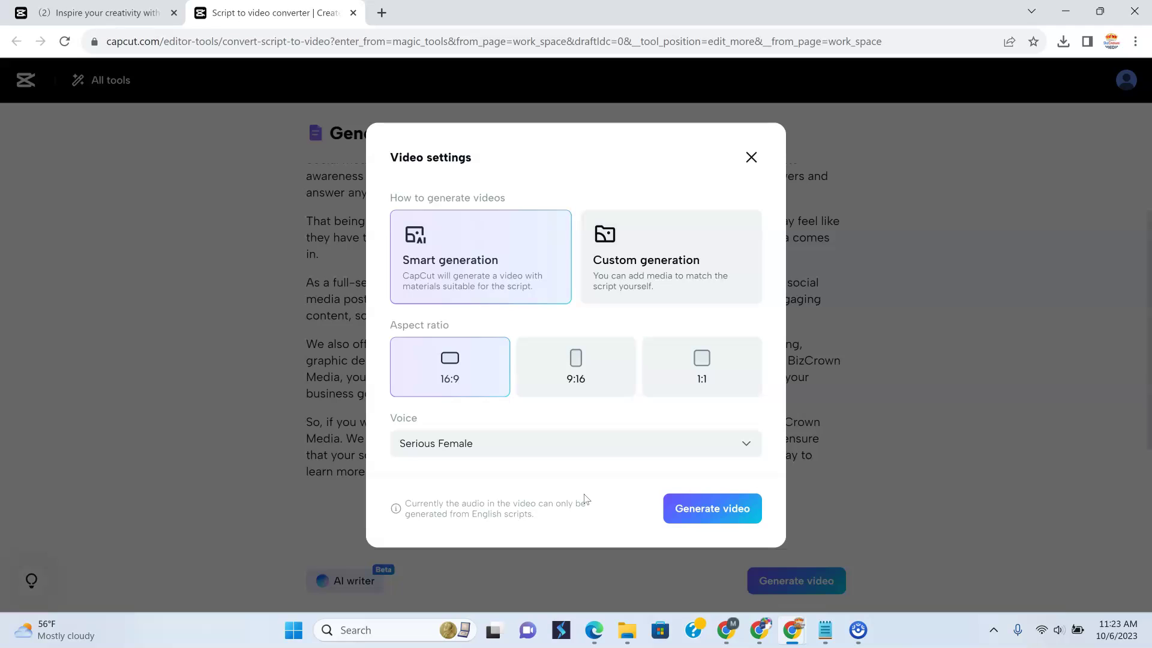
{"action": "left_click", "coordinate": [442, 389]}
{"action": "left_click", "coordinate": [696, 510]}
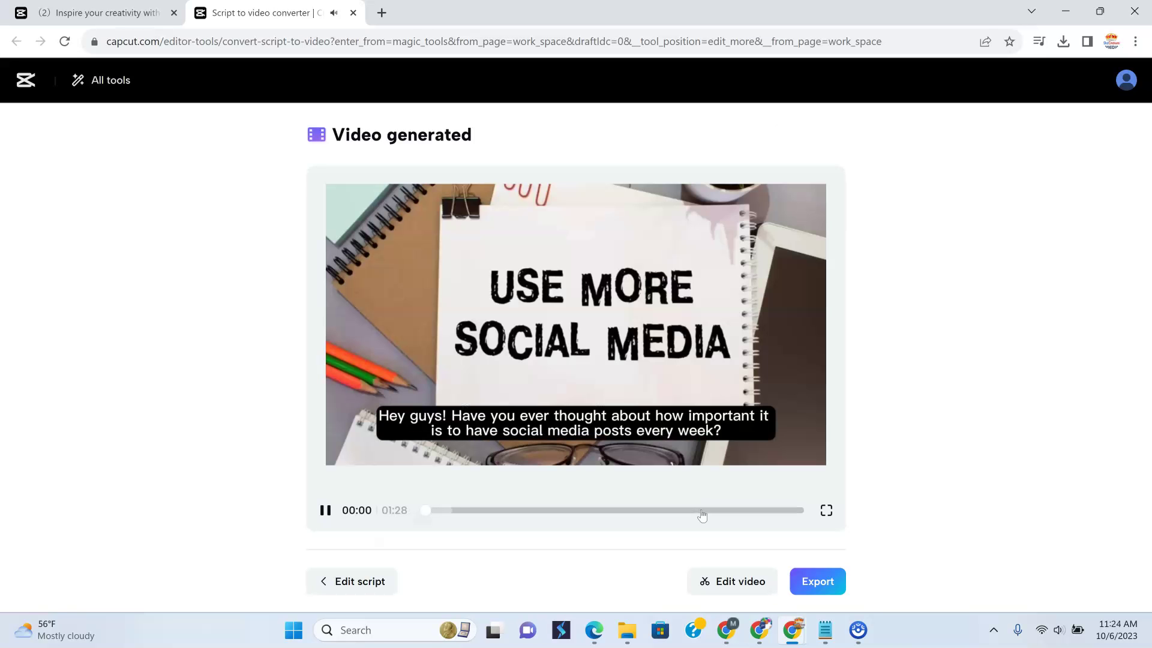
Pause the generated video's preview and resume playback to check its visuals, captions and narration
{"action": "left_click", "coordinate": [324, 511]}
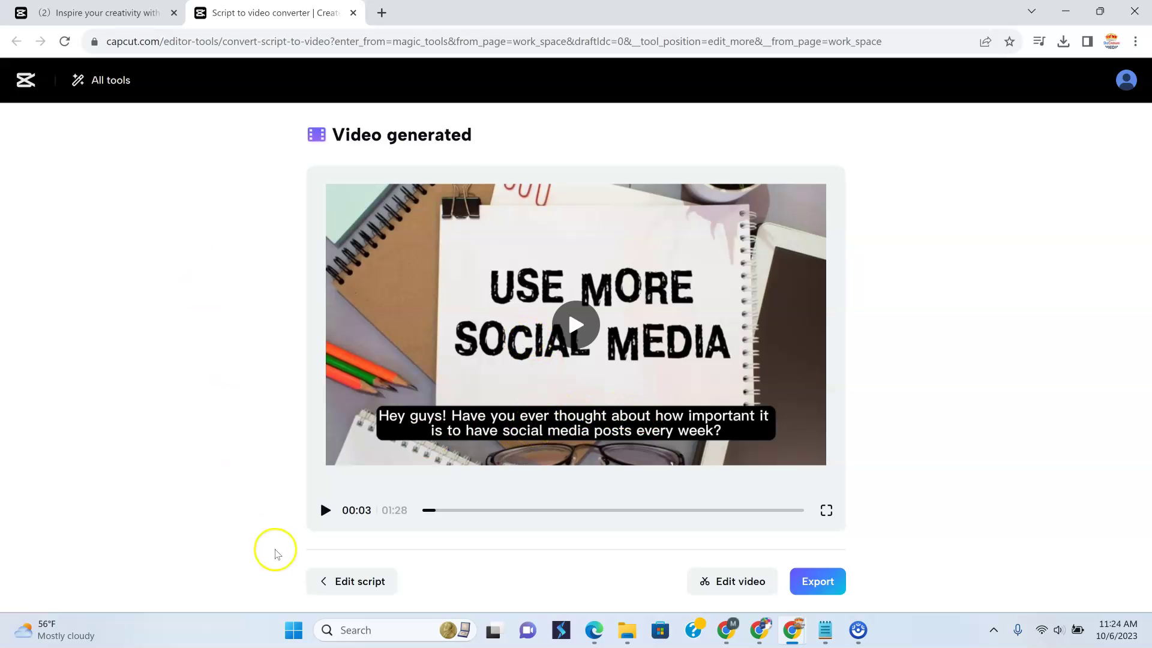
{"action": "left_click", "coordinate": [325, 511]}
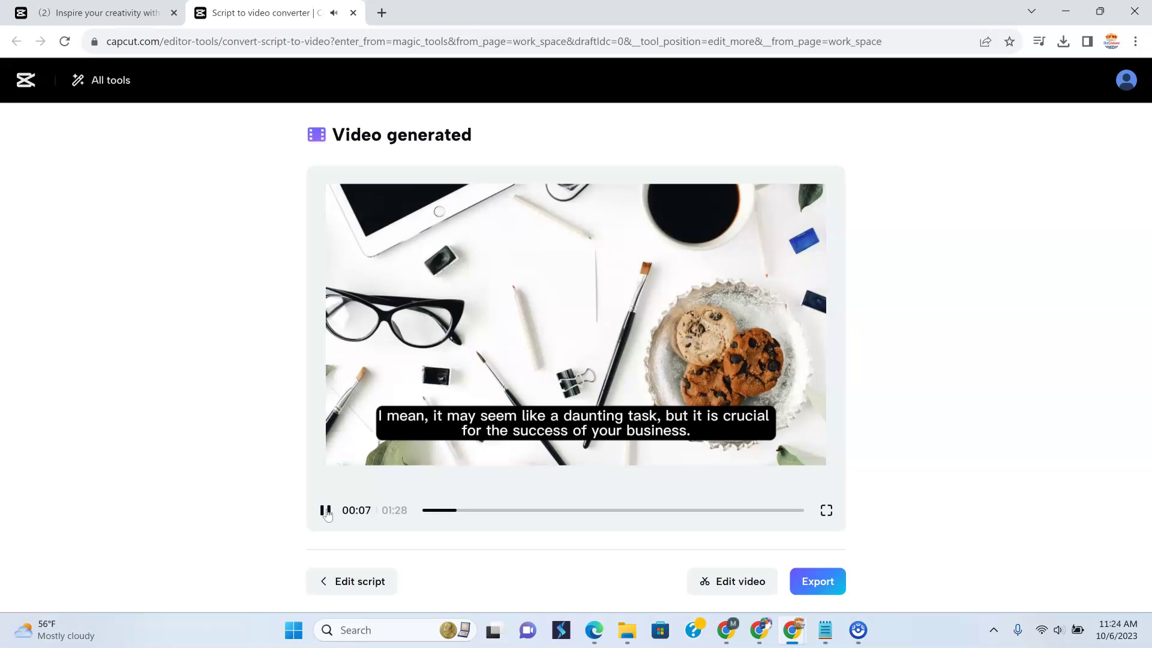
Pause the generated video's preview and open the video for detailed editing
{"action": "left_click", "coordinate": [326, 511]}
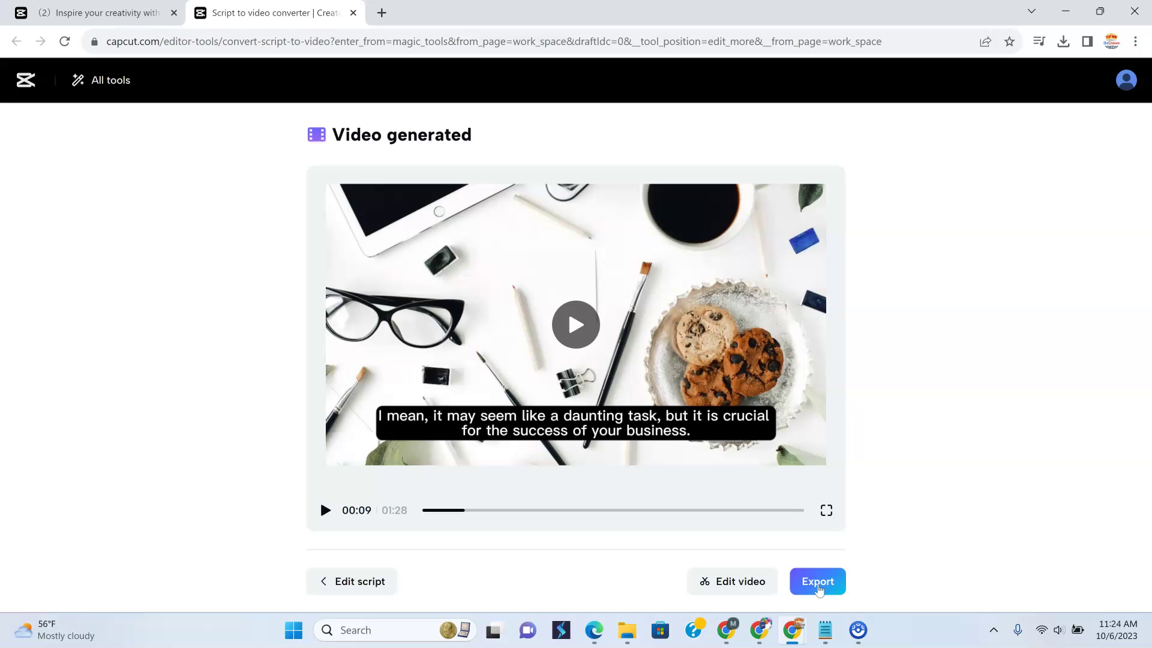
{"action": "left_click", "coordinate": [811, 578]}
{"action": "left_click", "coordinate": [727, 585]}
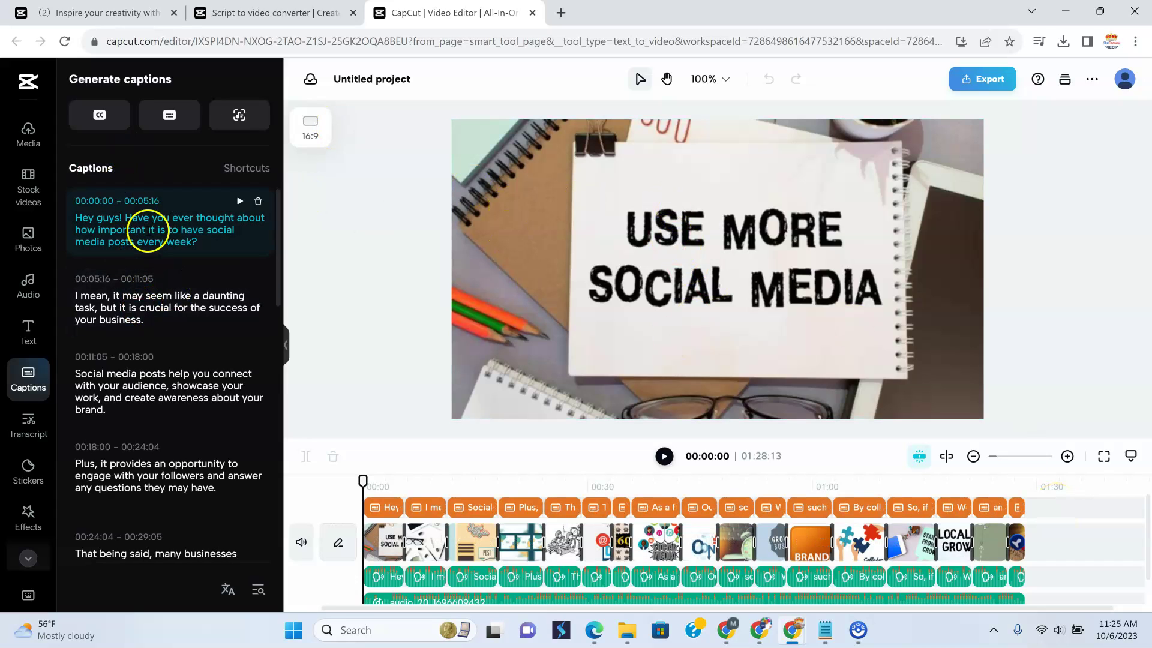
Examine the captions and matching images across the whole timeline, from the opening greeting to the closing scenes
{"action": "left_click", "coordinate": [170, 241]}
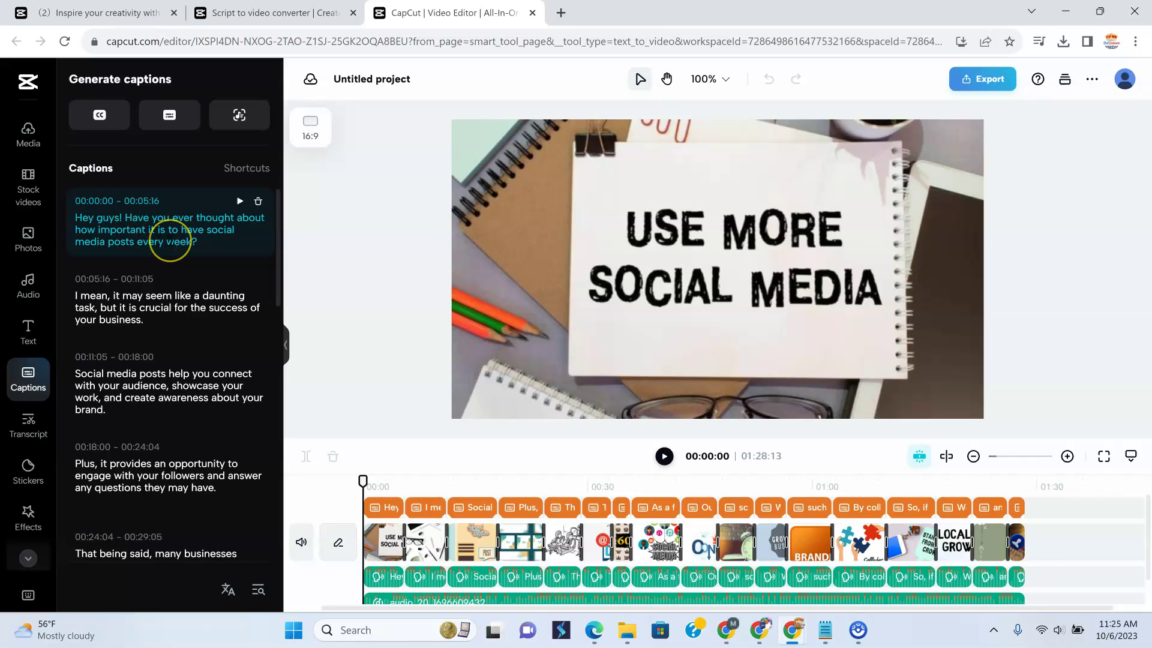
{"action": "left_click", "coordinate": [417, 541]}
{"action": "left_click", "coordinate": [423, 534]}
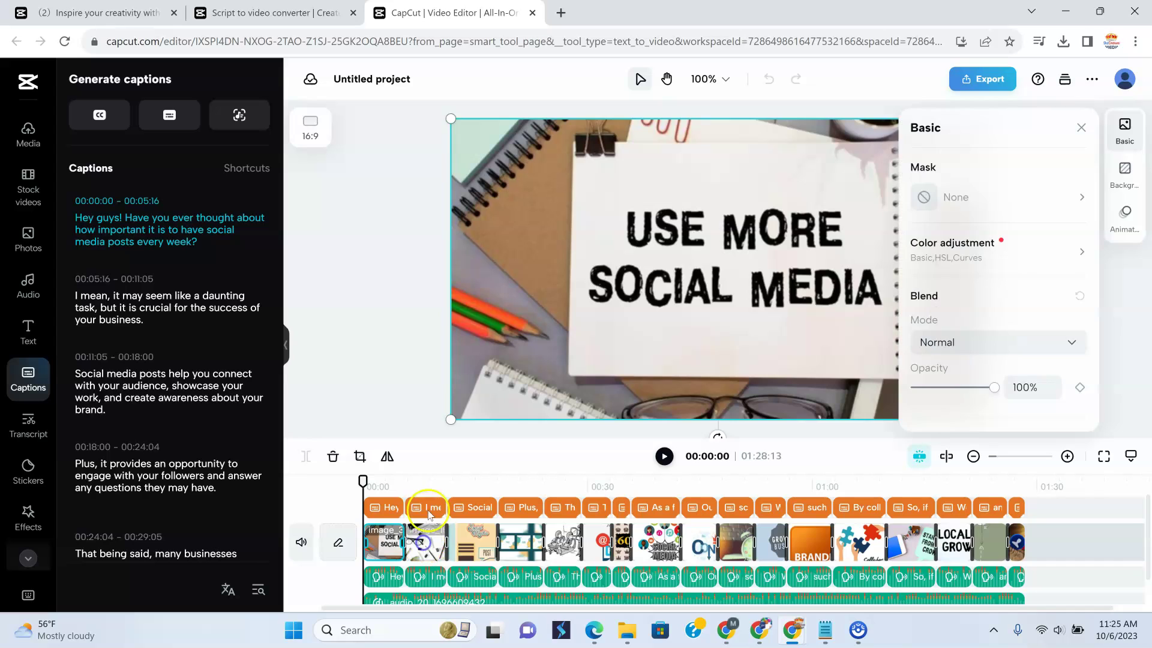
{"action": "left_click", "coordinate": [423, 483]}
{"action": "left_click", "coordinate": [469, 482]}
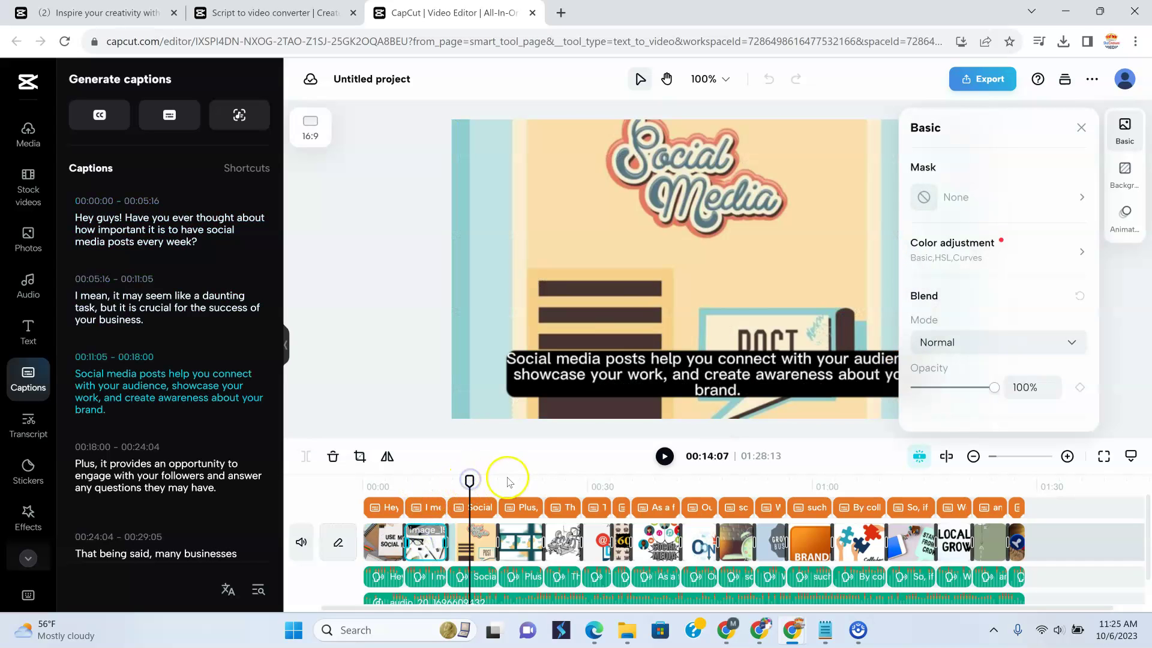
{"action": "left_click", "coordinate": [574, 482]}
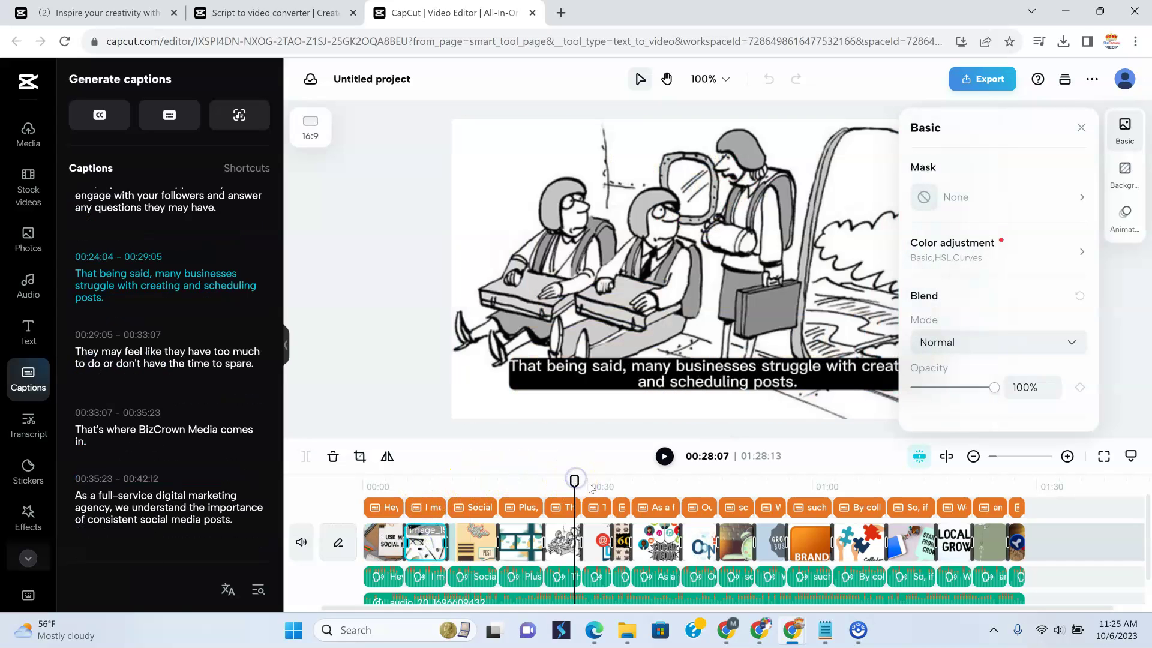
{"action": "left_click", "coordinate": [667, 483]}
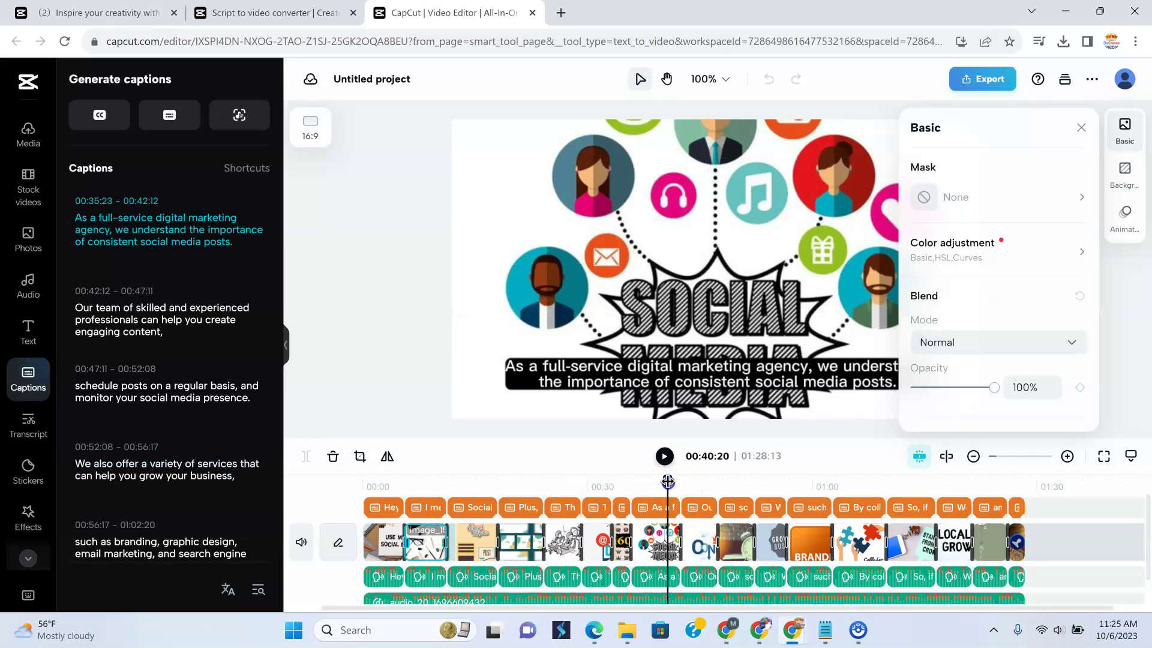
{"action": "left_click", "coordinate": [740, 483]}
{"action": "left_click_drag", "start_coordinate": [739, 481], "coordinate": [814, 481]}
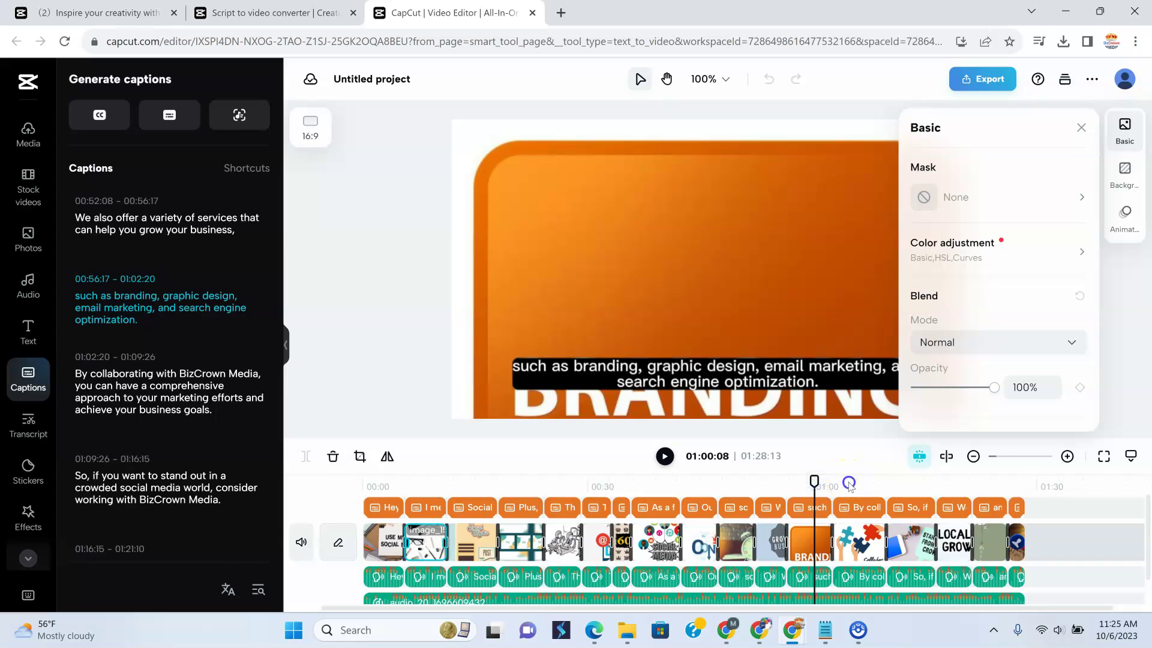
{"action": "left_click", "coordinate": [847, 482]}
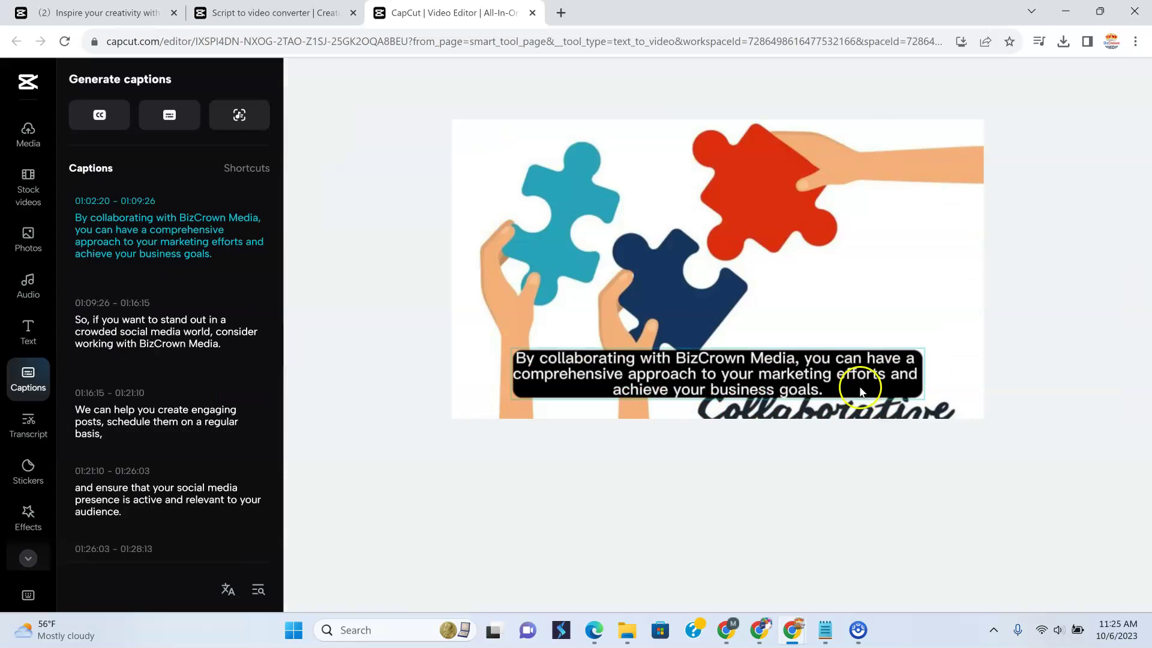
{"action": "left_click", "coordinate": [1081, 127]}
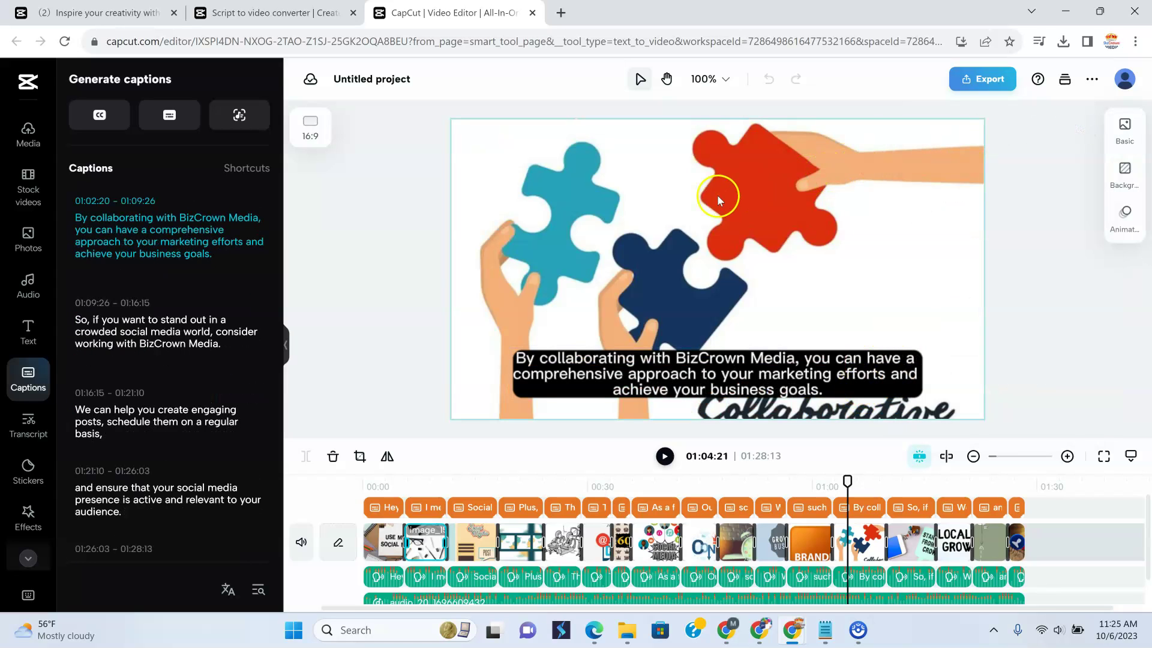
{"action": "left_click", "coordinate": [900, 484]}
{"action": "left_click", "coordinate": [946, 484]}
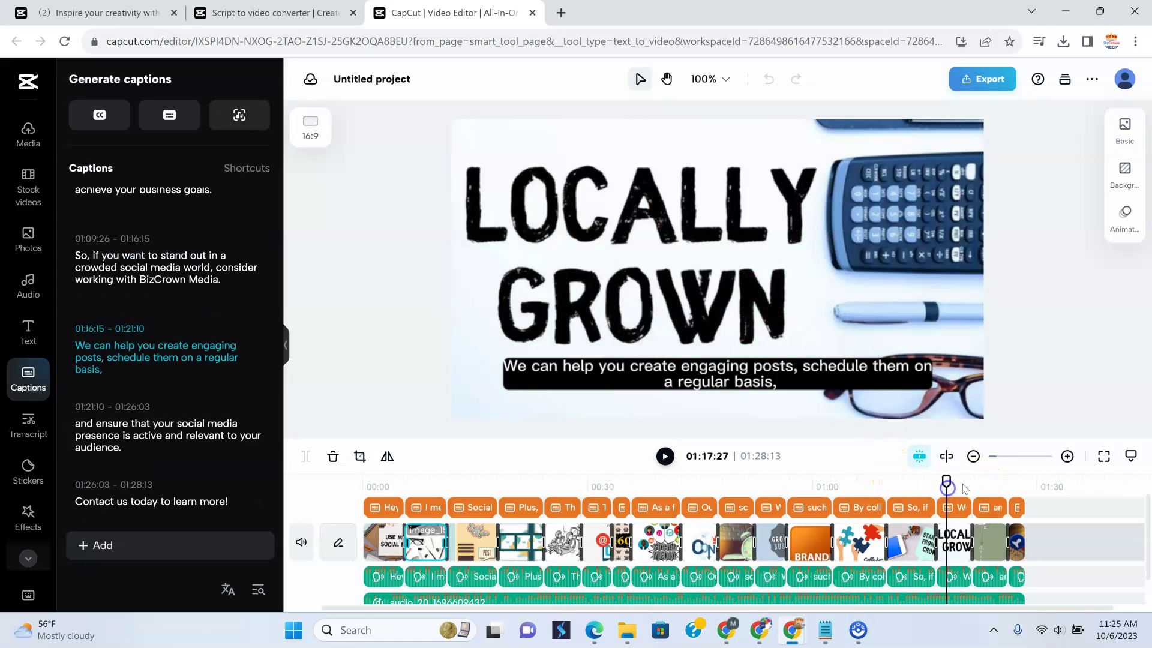
{"action": "left_click", "coordinate": [971, 483]}
{"action": "left_click", "coordinate": [397, 483]}
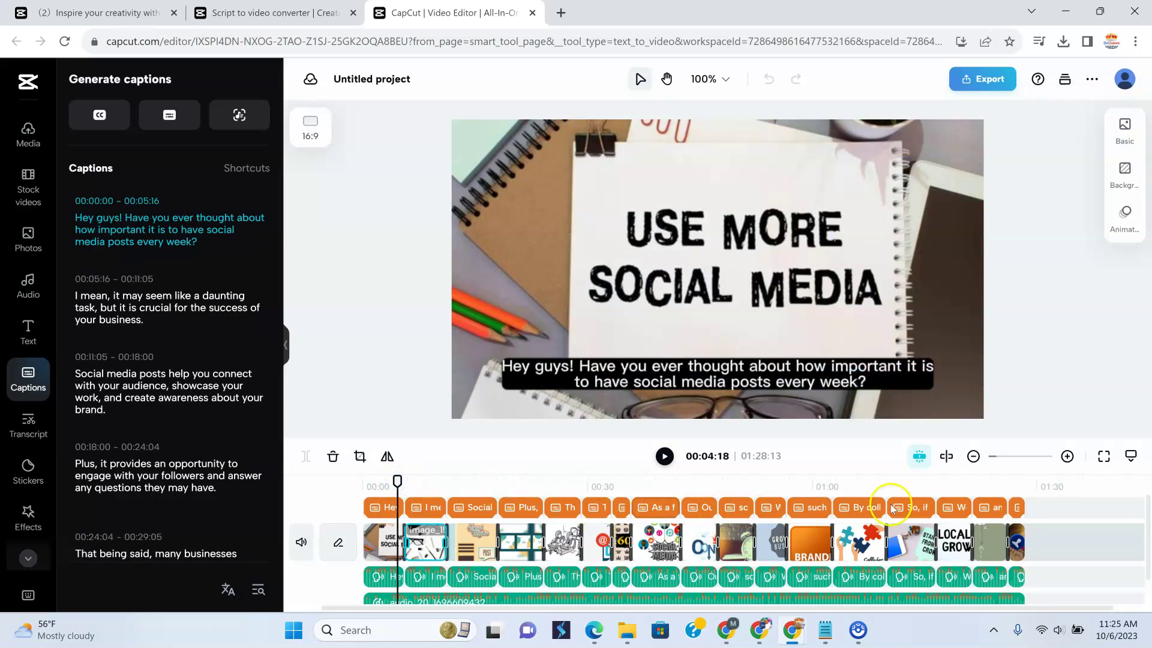
{"action": "left_click", "coordinate": [981, 481]}
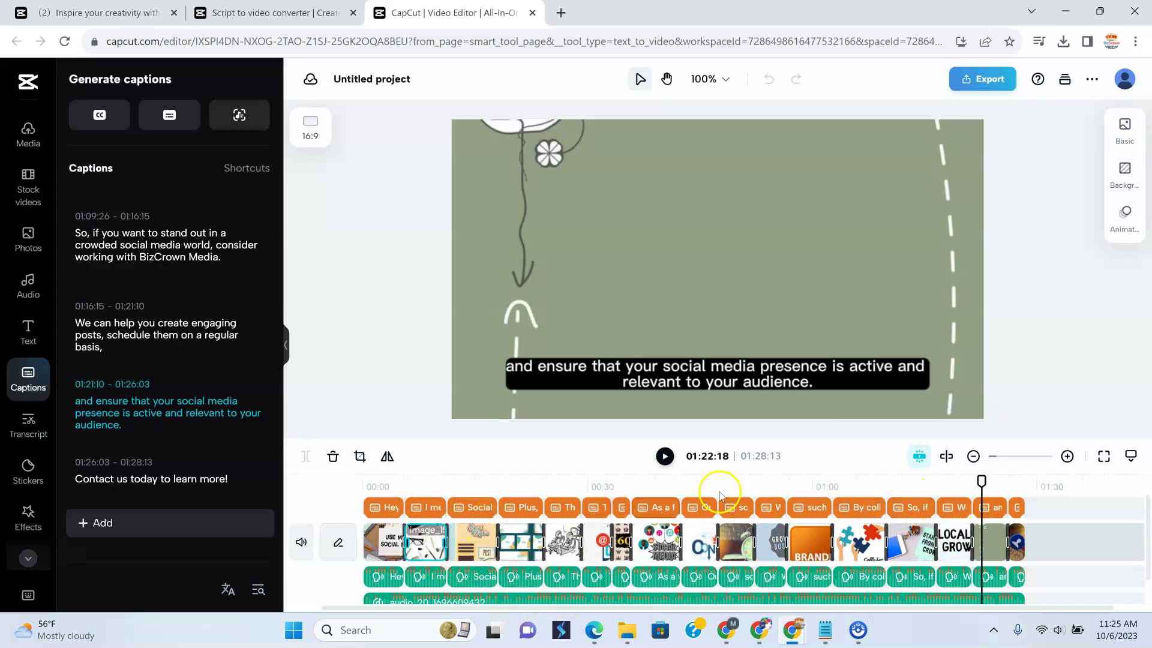
Replace the full stop ending the "So, if you want to stand out... consider working with BizCrown Media" caption with an exclamation mark
{"action": "left_click", "coordinate": [133, 324]}
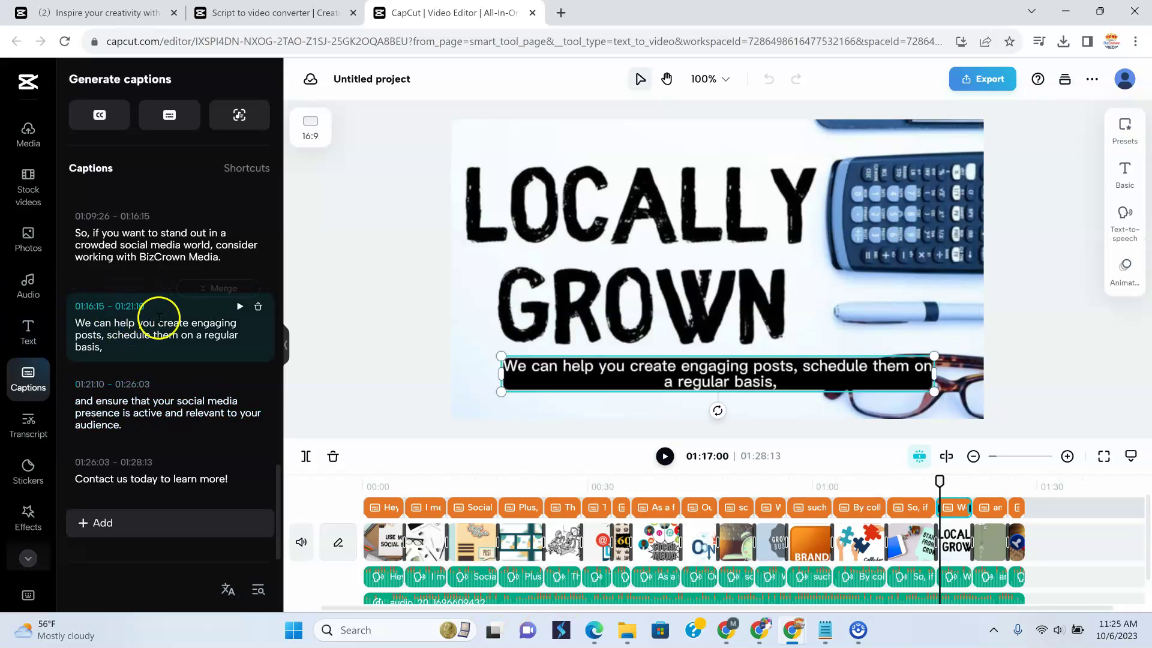
{"action": "left_click", "coordinate": [130, 245]}
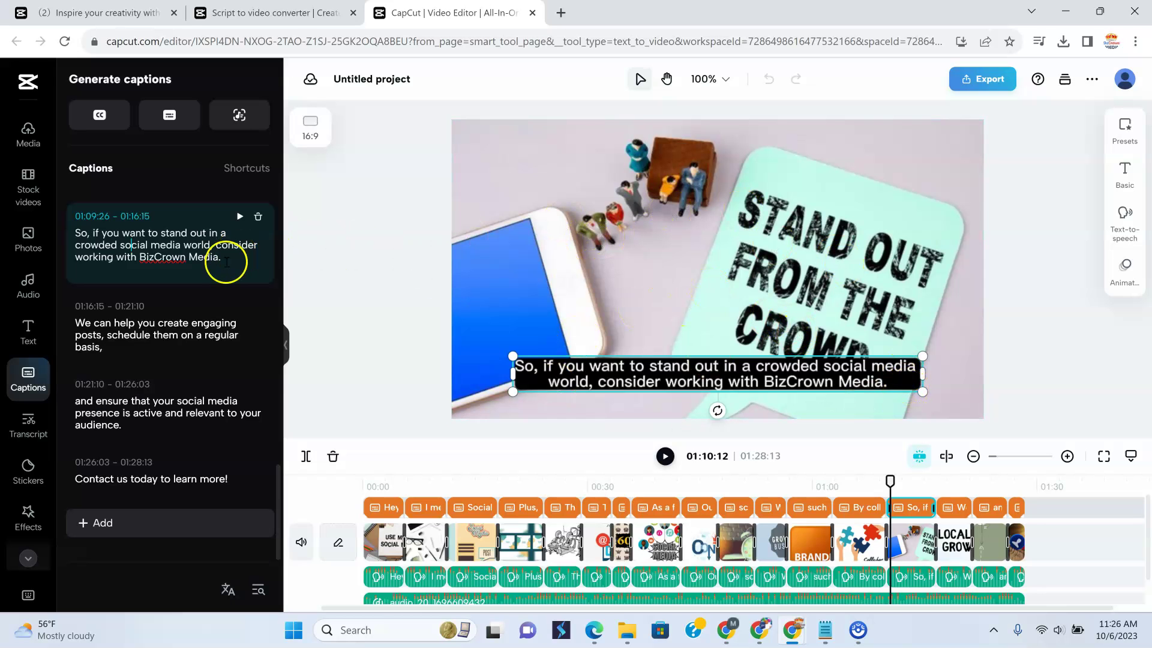
{"action": "left_click", "coordinate": [224, 258]}
{"action": "left_click", "coordinate": [887, 385]}
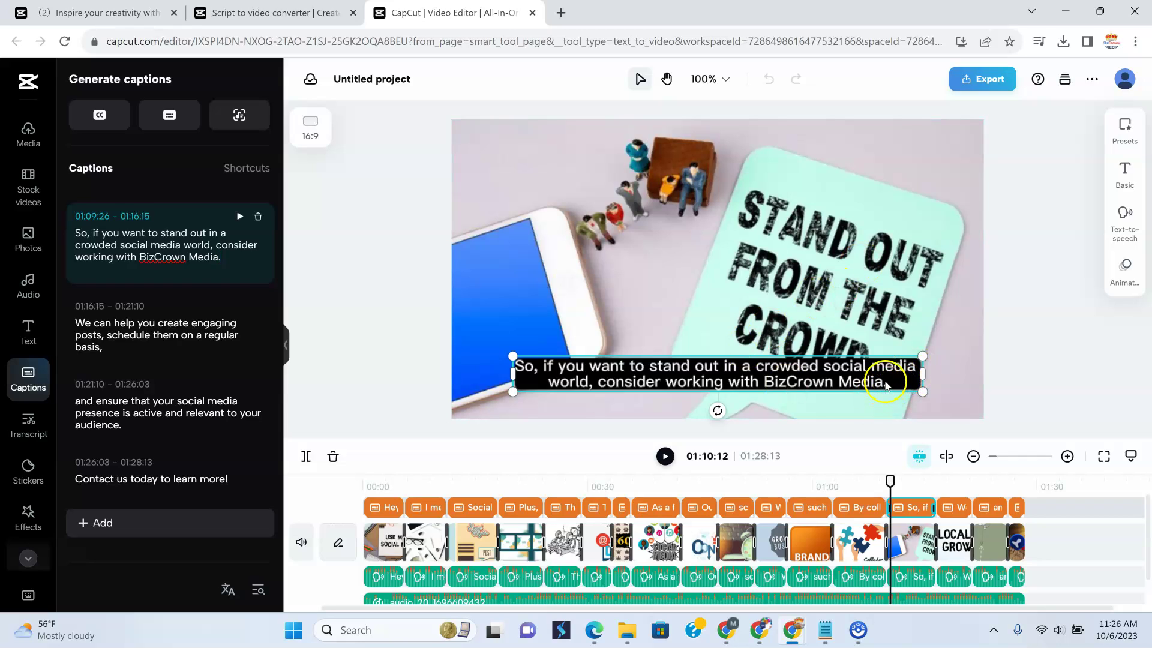
{"action": "left_click", "coordinate": [228, 257]}
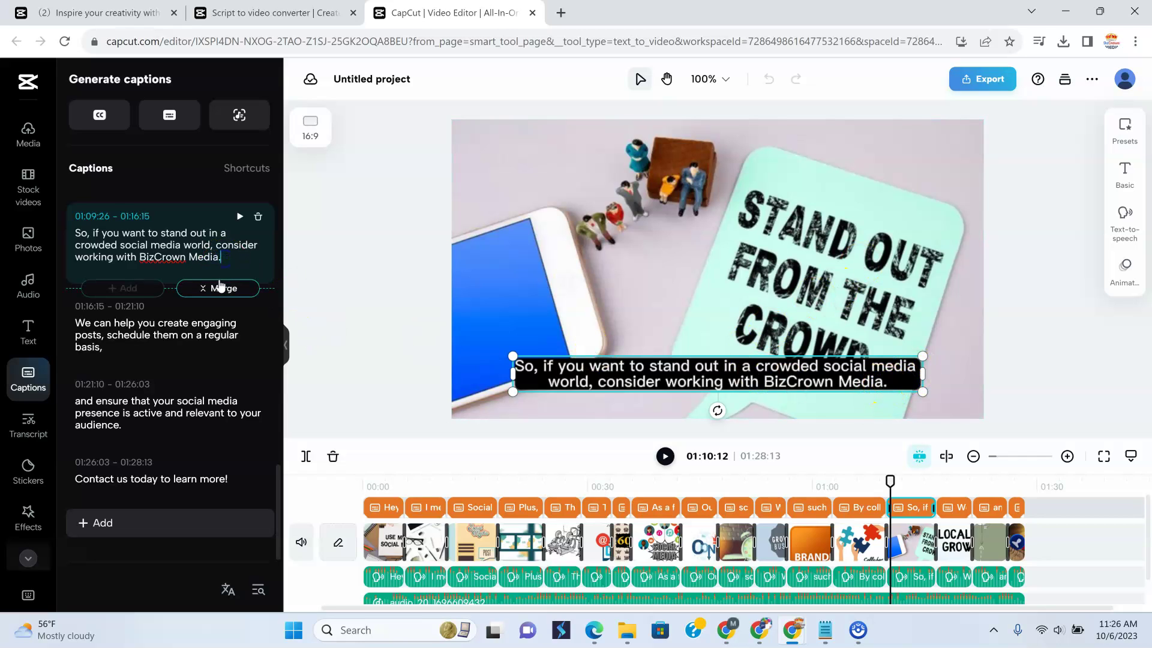
{"action": "key", "text": "BackSpace"}
{"action": "type", "text": "!"}
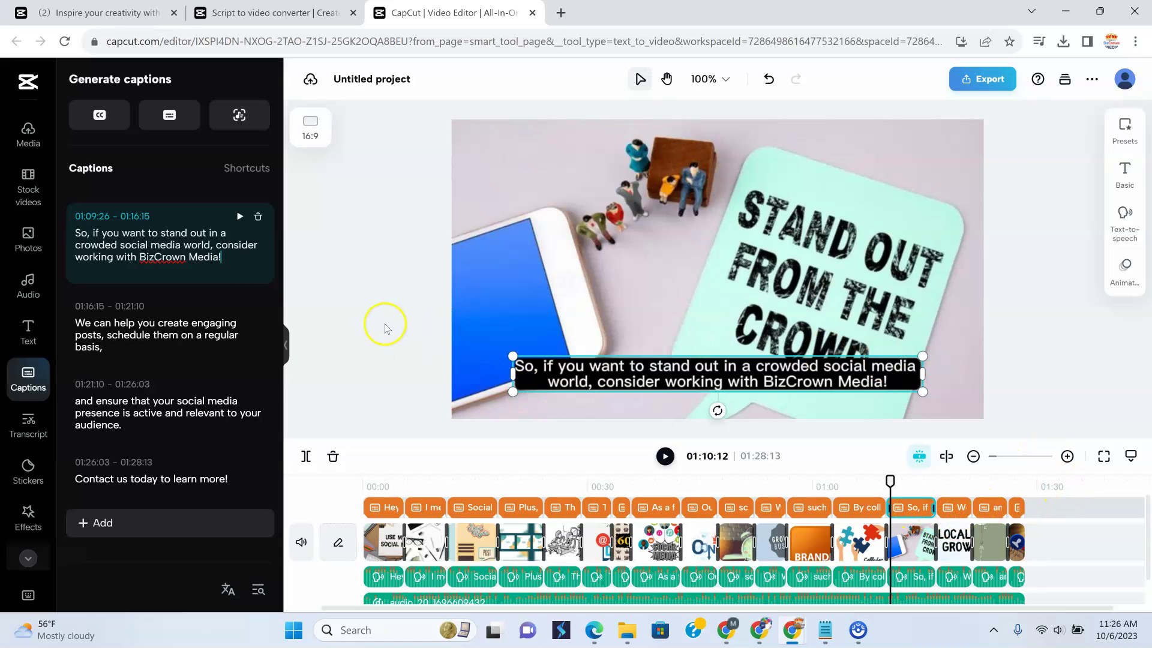
{"action": "left_click", "coordinate": [227, 279]}
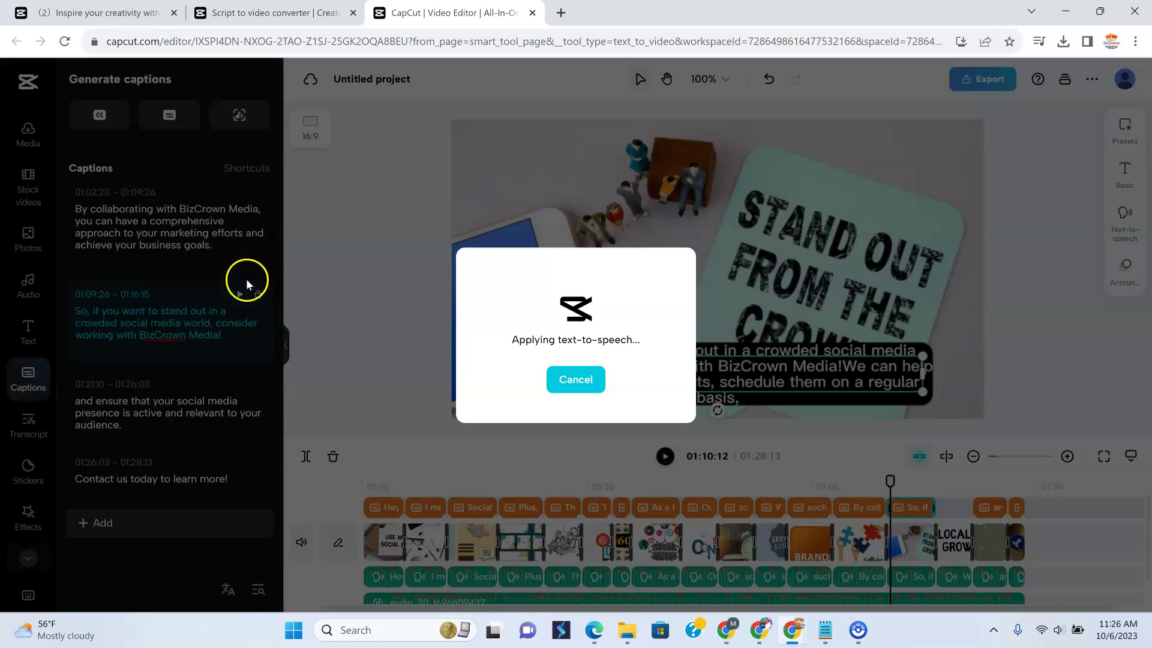
{"action": "left_click", "coordinate": [588, 381]}
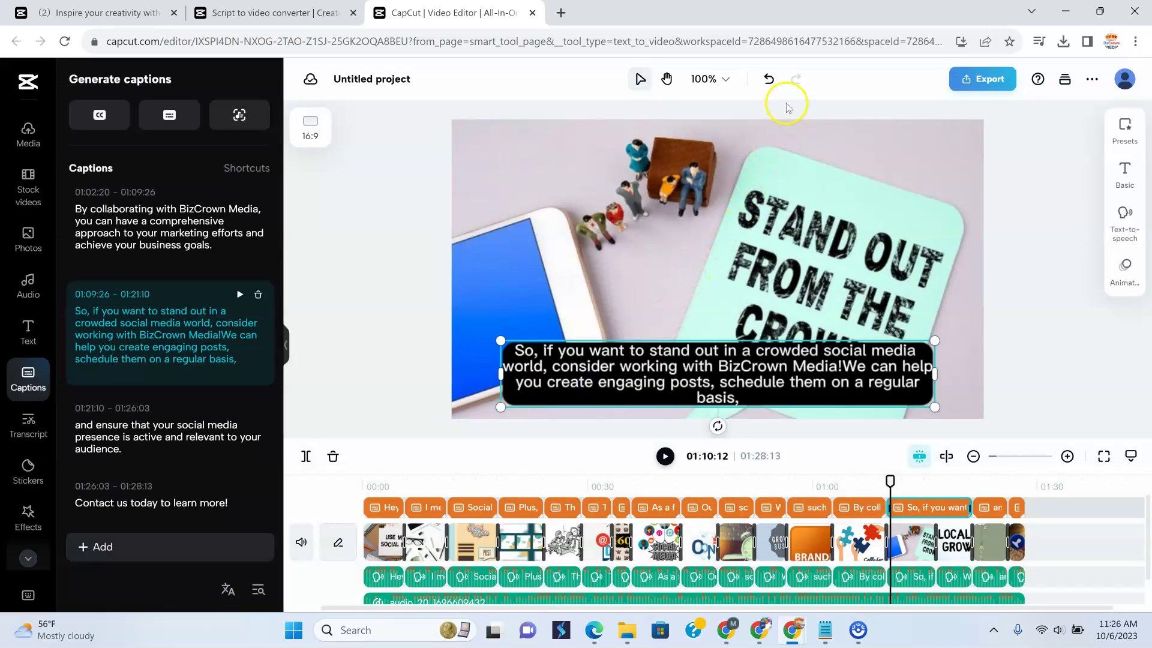
{"action": "left_click", "coordinate": [768, 79]}
{"action": "left_click", "coordinate": [826, 543]}
Try three extra exclamation marks at the end of the "consider working with BizCrown Media!" caption and cut them back to one
{"action": "left_click", "coordinate": [235, 340]}
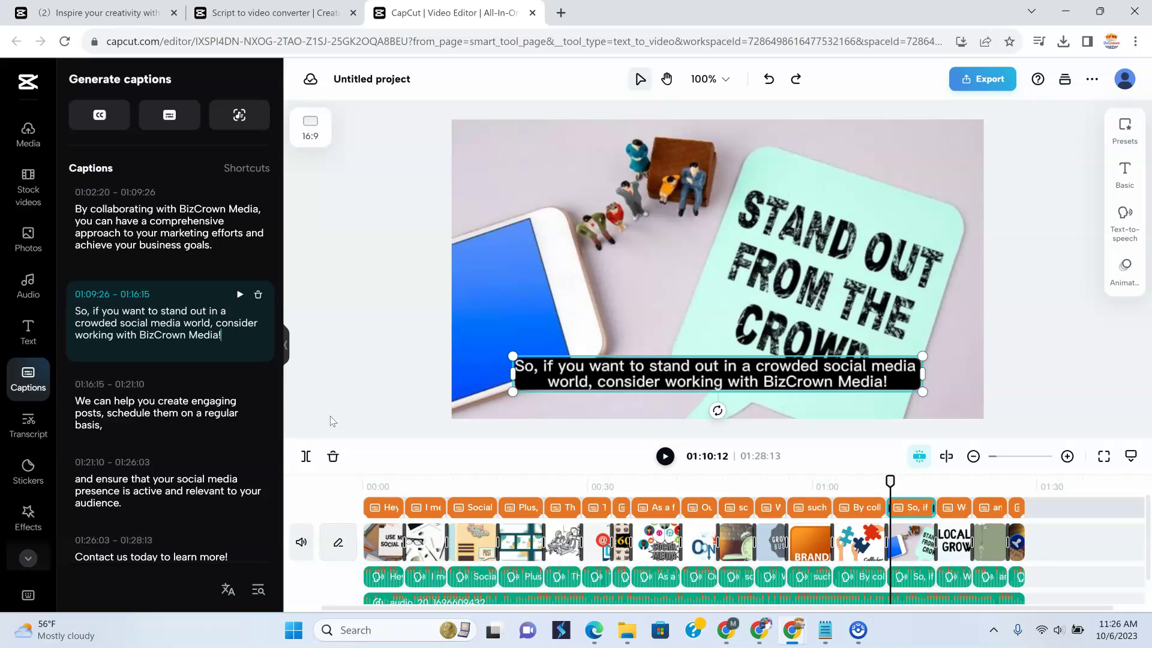
{"action": "type", "text": "!!!"}
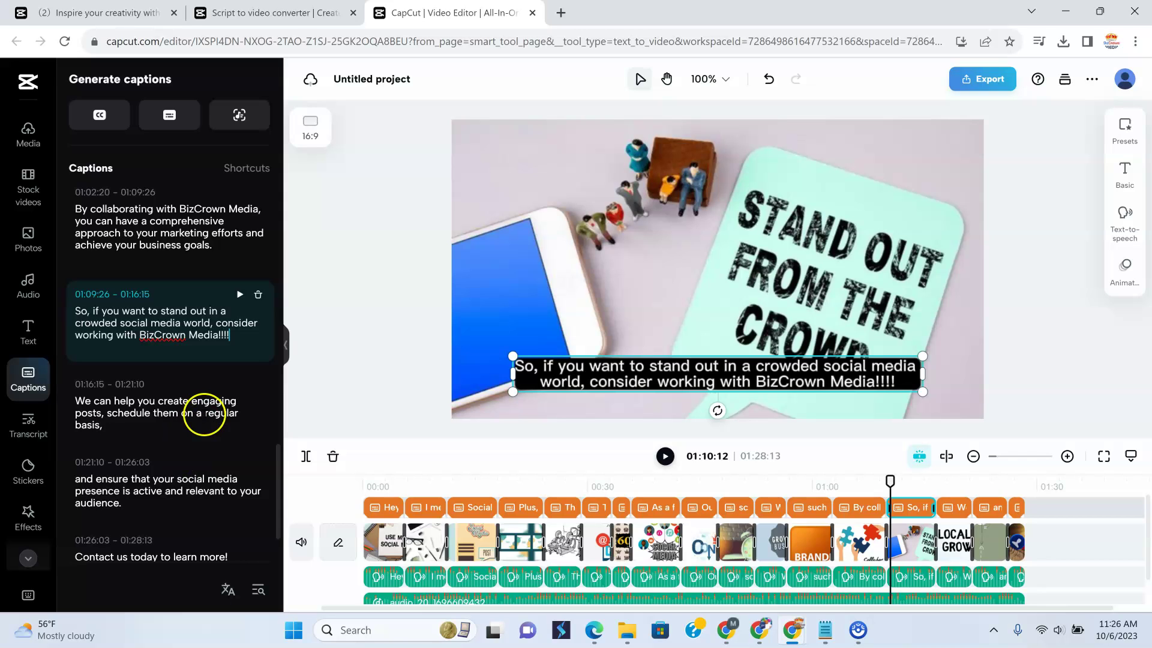
{"action": "left_click", "coordinate": [203, 413]}
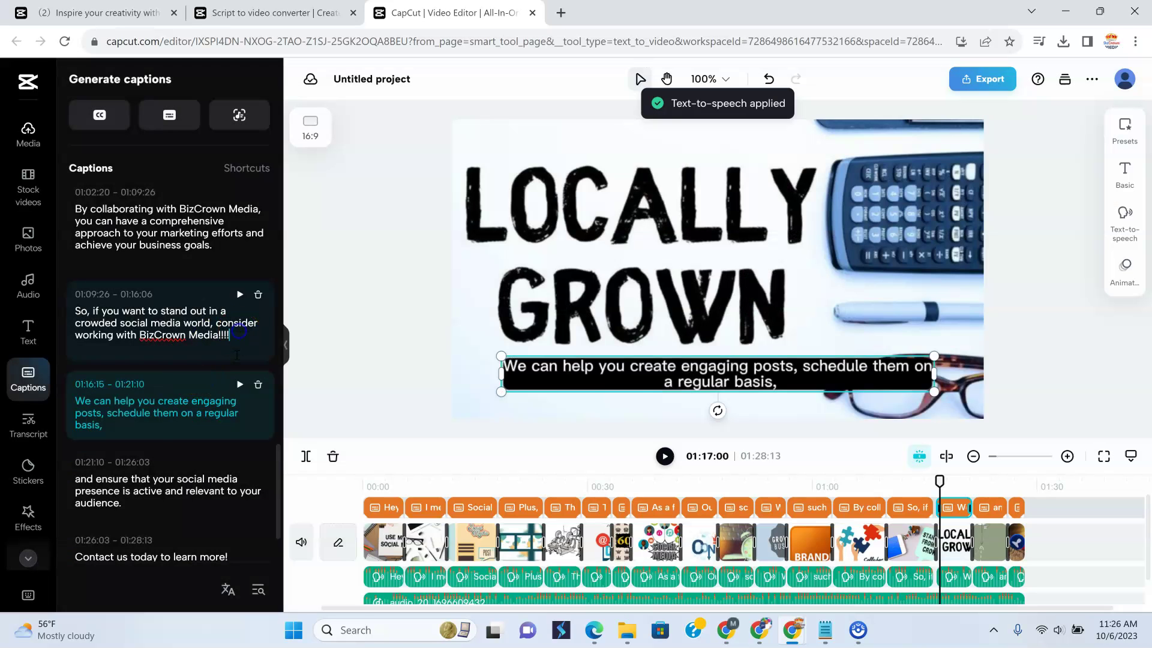
{"action": "left_click", "coordinate": [237, 355]}
{"action": "key", "text": "BackSpace"}
{"action": "key", "text": "BackSpace"}
{"action": "key", "text": "BackSpace"}
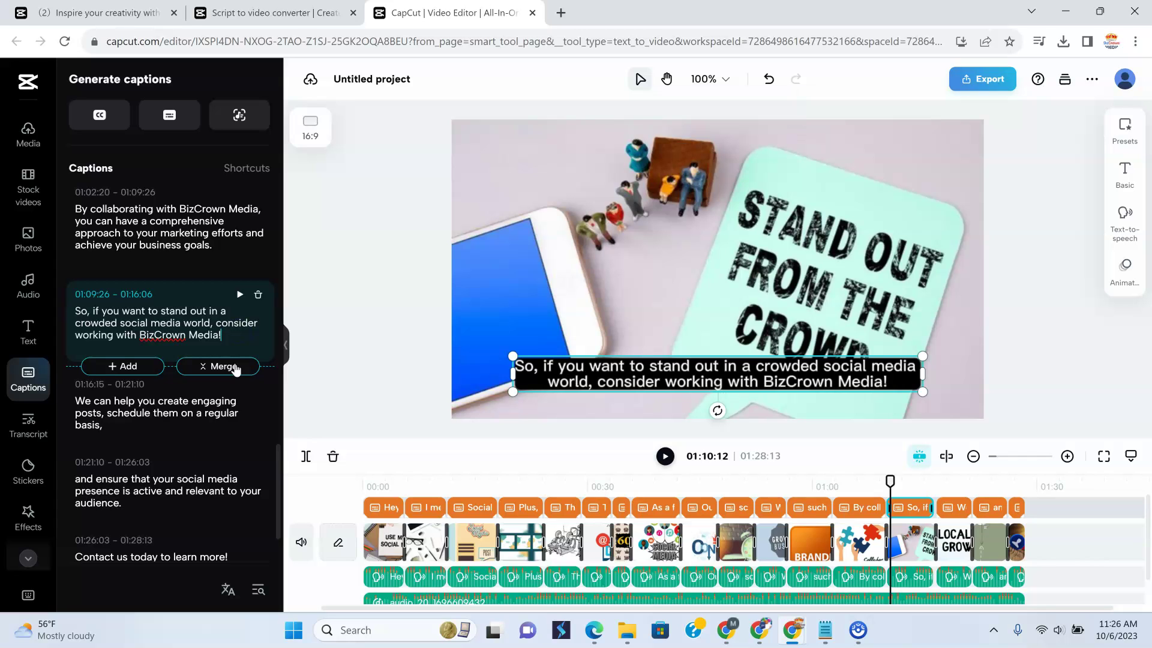
{"action": "left_click", "coordinate": [475, 347]}
{"action": "left_click", "coordinate": [482, 328]}
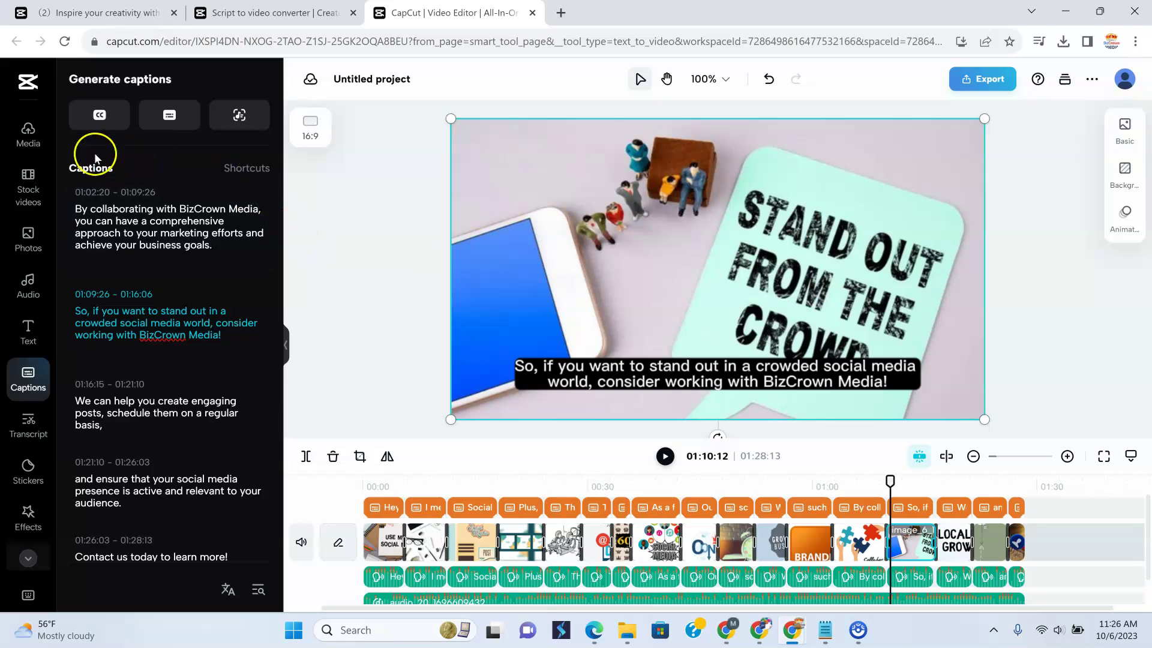
Add outro22.mp4 from the BizCrown cloud media at the very end of the video
{"action": "left_click", "coordinate": [30, 144]}
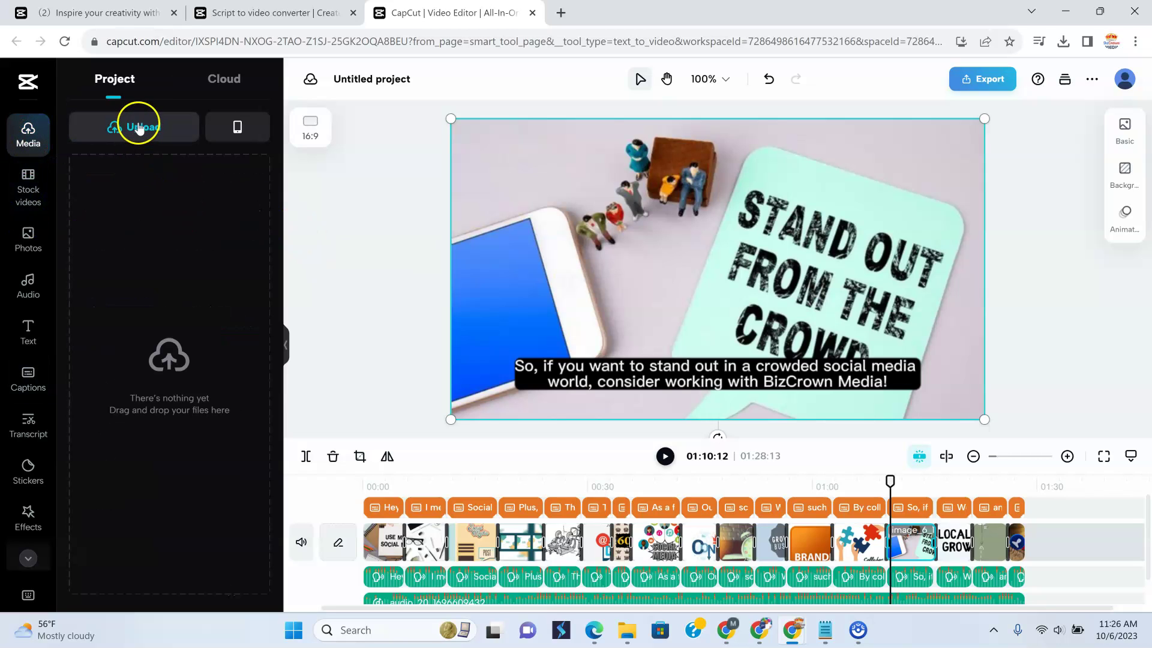
{"action": "left_click", "coordinate": [232, 89]}
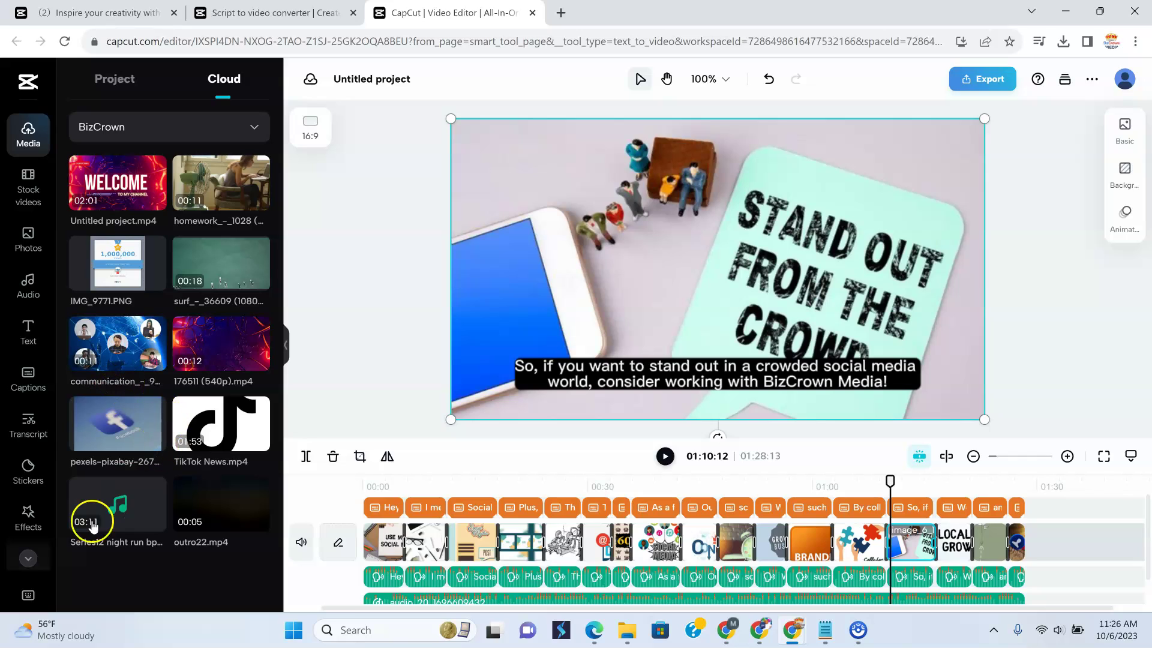
{"action": "left_click", "coordinate": [1029, 483]}
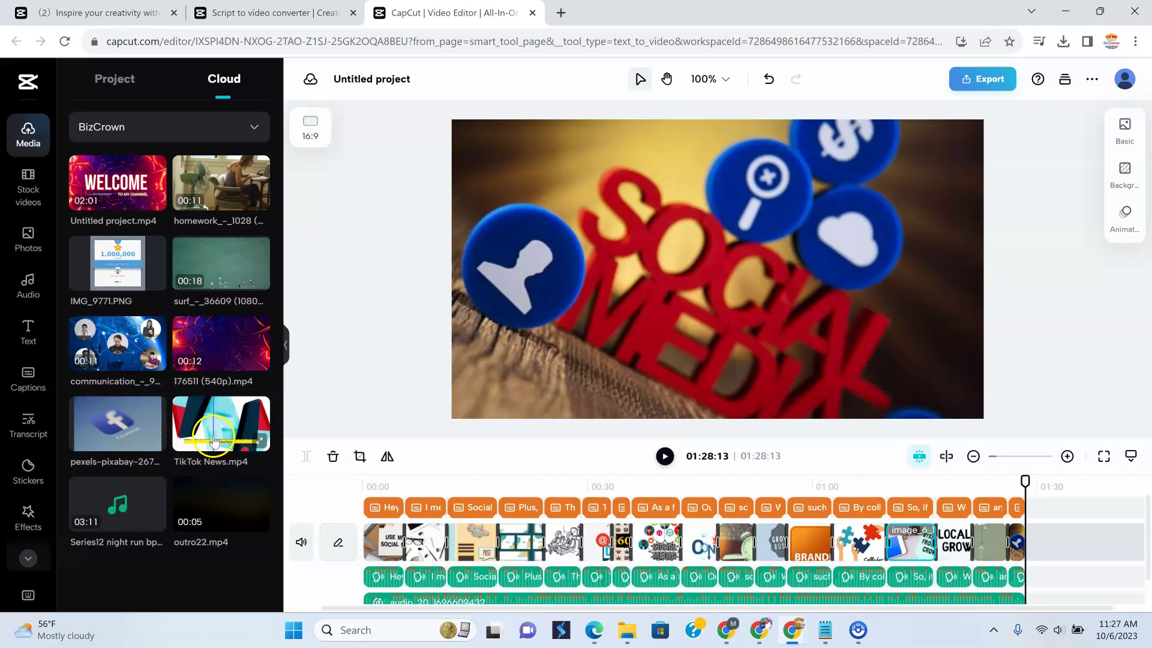
{"action": "left_click", "coordinate": [207, 497]}
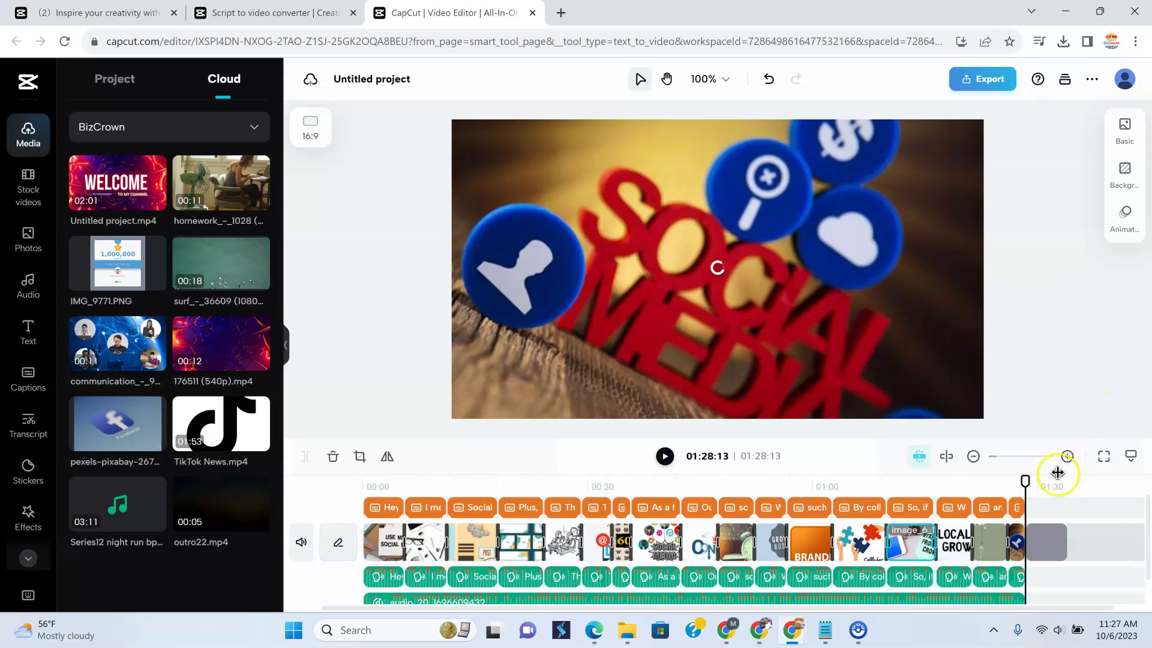
Play the ending from the "Contact us today to learn more!" caption into the outro and select the outro clip
{"action": "left_click", "coordinate": [1017, 485]}
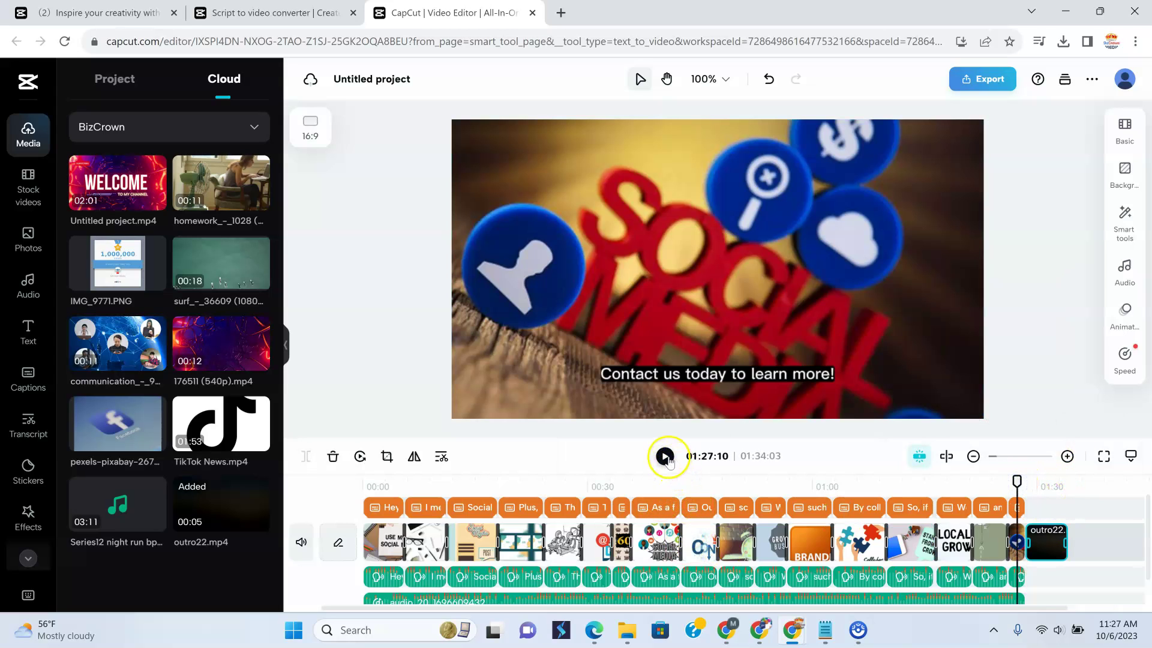
{"action": "left_click", "coordinate": [666, 456]}
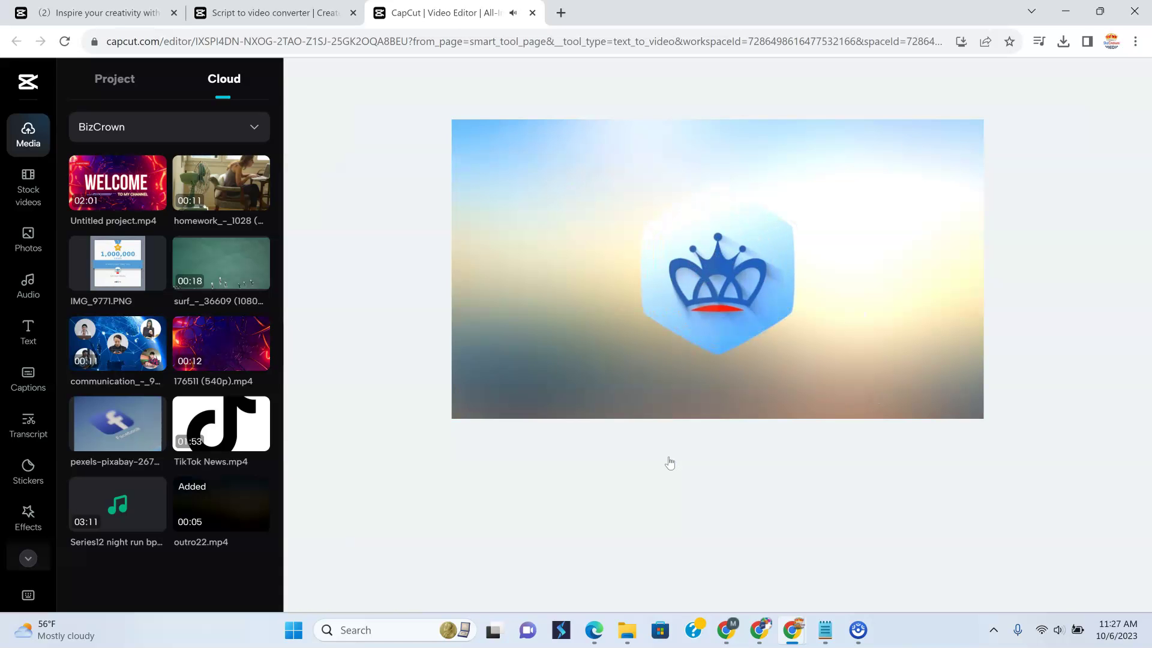
{"action": "left_click", "coordinate": [805, 465]}
{"action": "left_click", "coordinate": [1029, 543]}
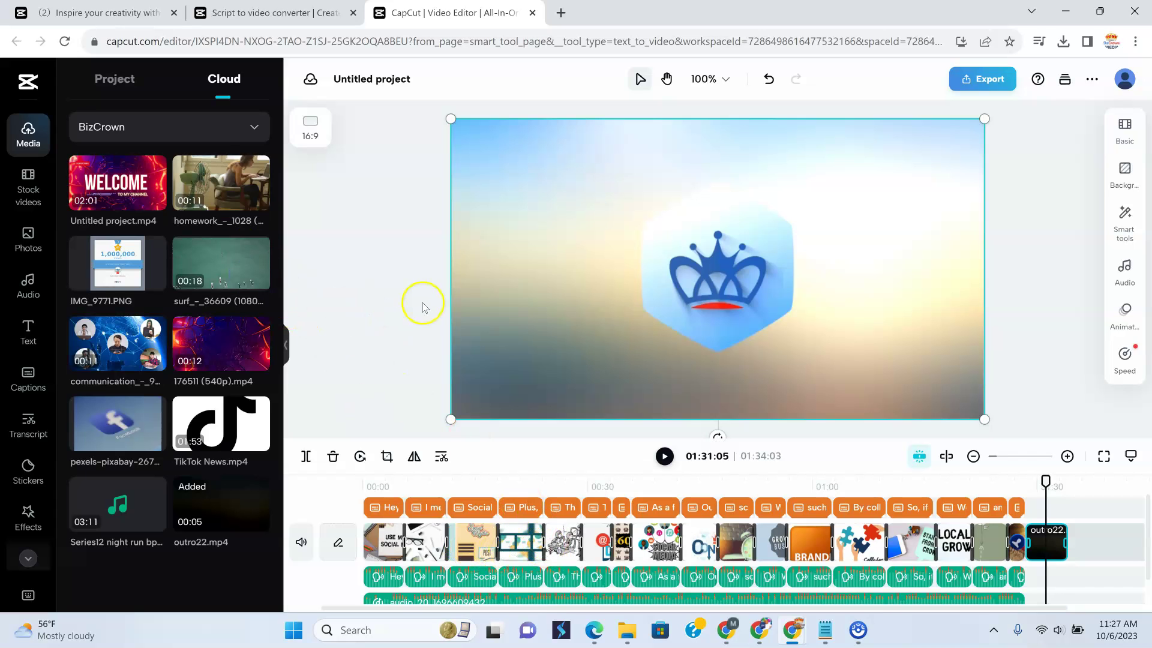
Replace the image behind the "Plus, it provides an opportunity to engage" caption with the pexels-pixabay Facebook picture from the cloud media
{"action": "left_click", "coordinate": [518, 487]}
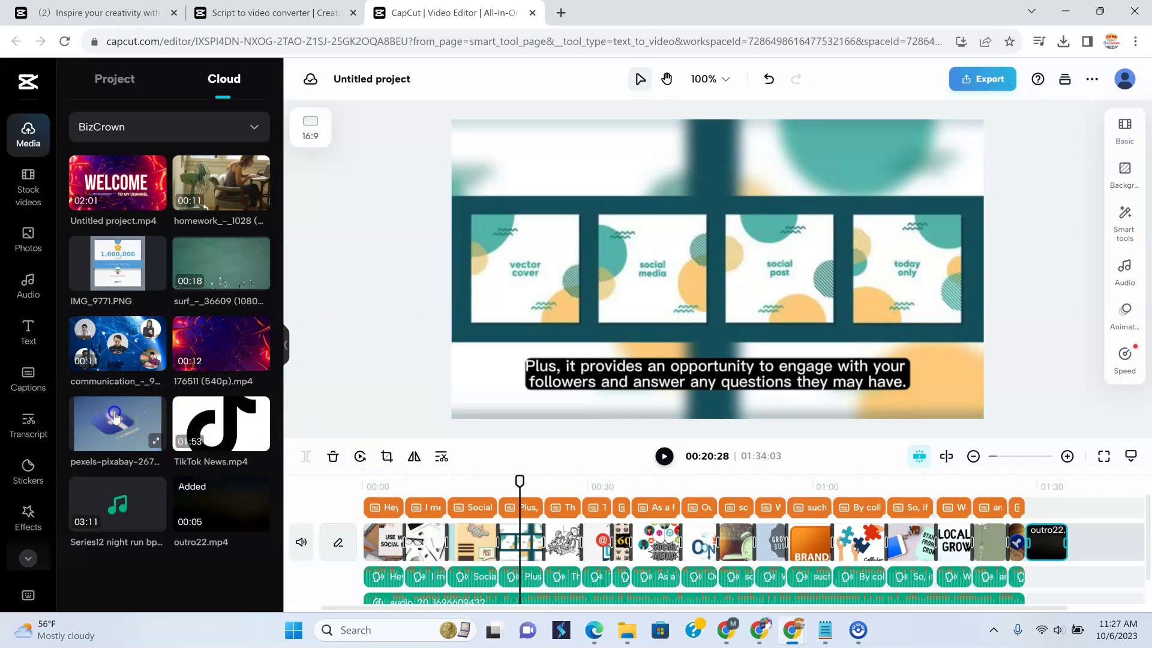
{"action": "left_click_drag", "start_coordinate": [171, 414], "coordinate": [516, 532]}
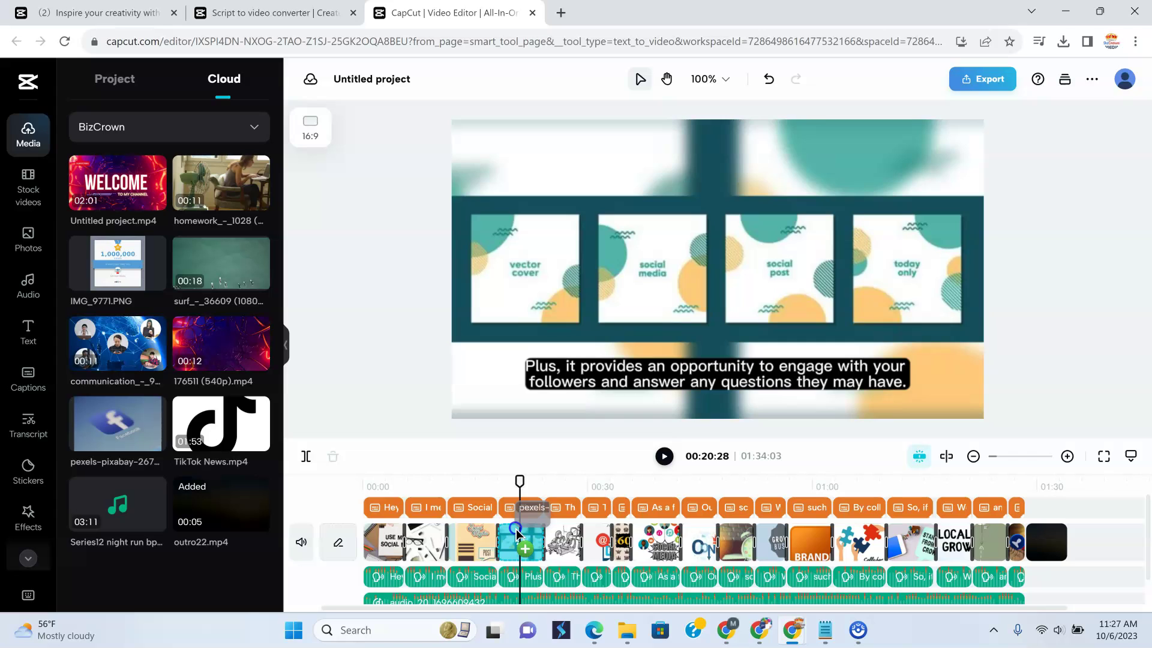
{"action": "left_click_drag", "start_coordinate": [516, 531], "coordinate": [516, 532]}
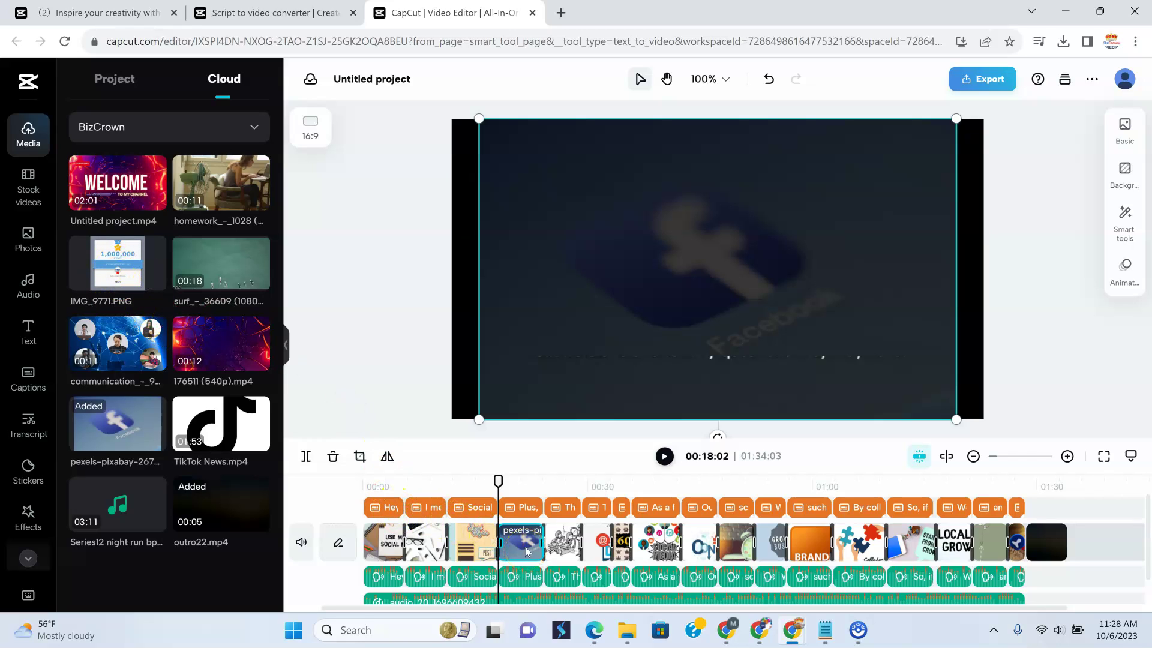
Play the "Plus, it provides an opportunity to engage" caption section with its Facebook image and pause before the section ends
{"action": "left_click", "coordinate": [665, 457]}
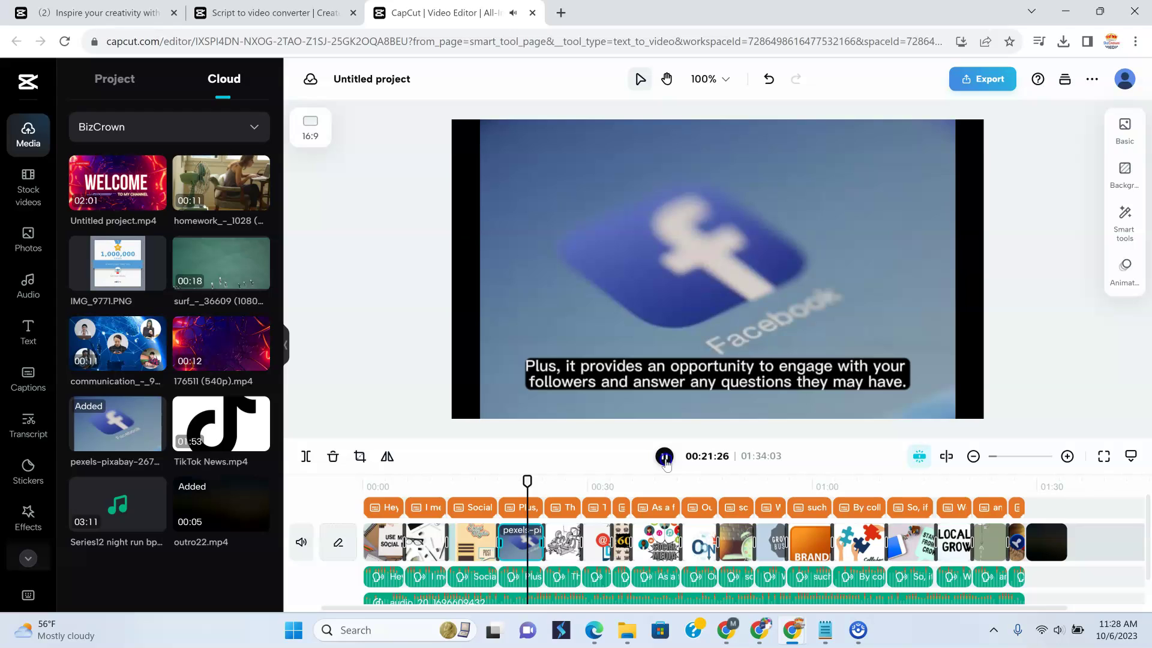
{"action": "left_click", "coordinate": [664, 457]}
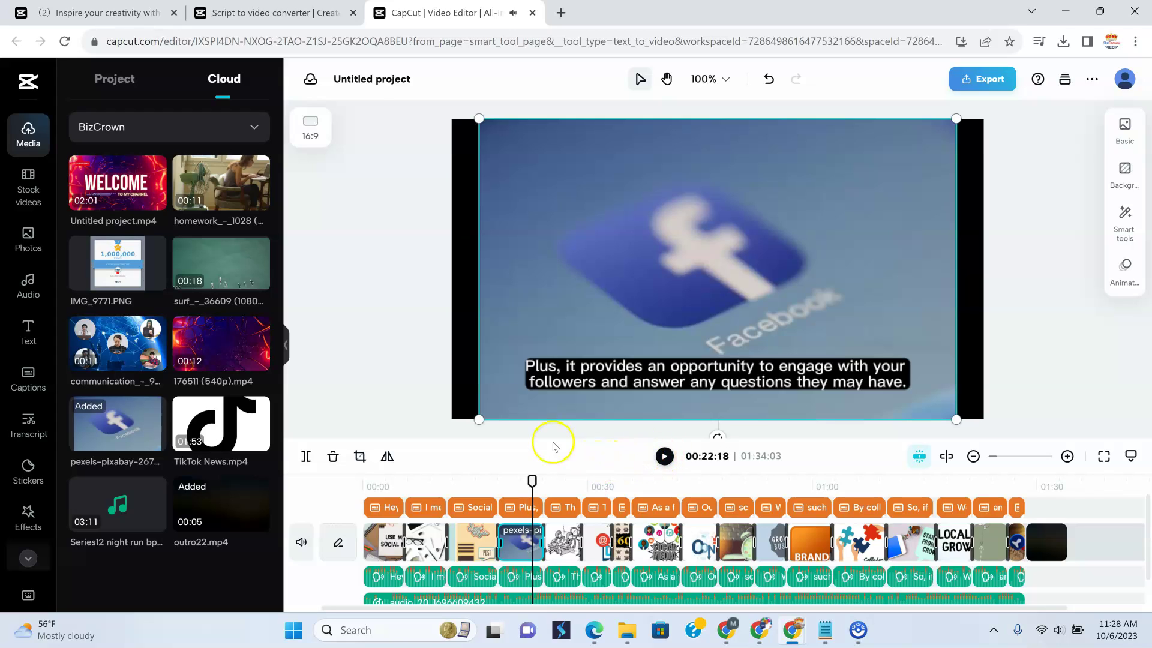
Rename the project to "Importance Social Media"
{"action": "left_click", "coordinate": [374, 90]}
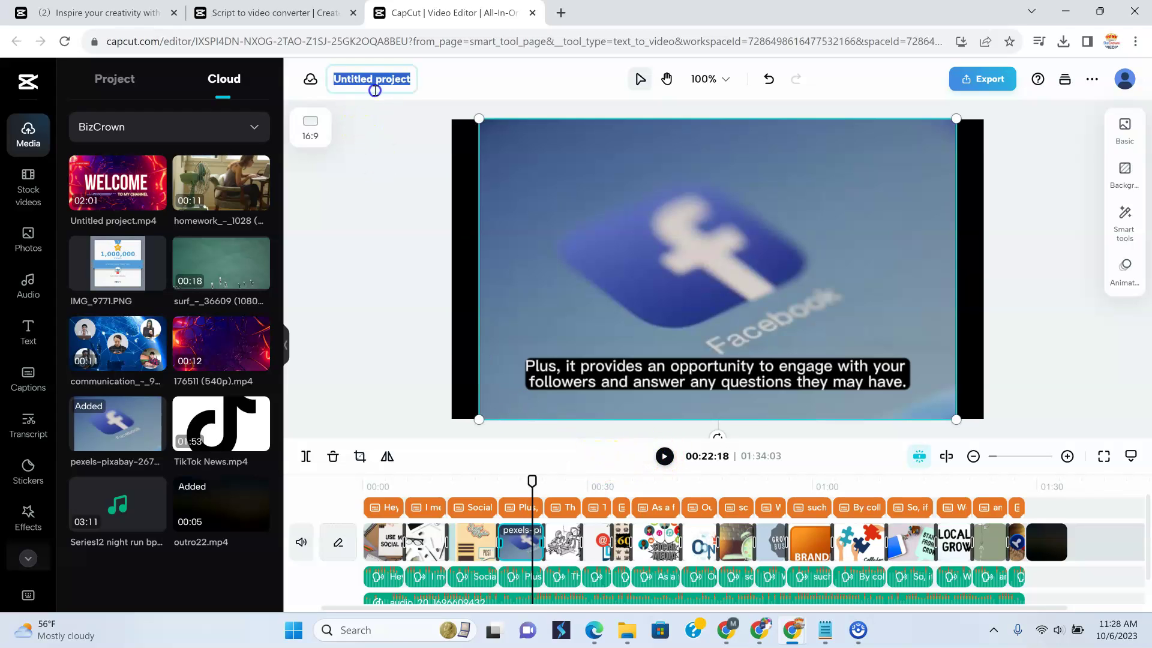
{"action": "type", "text": "S"}
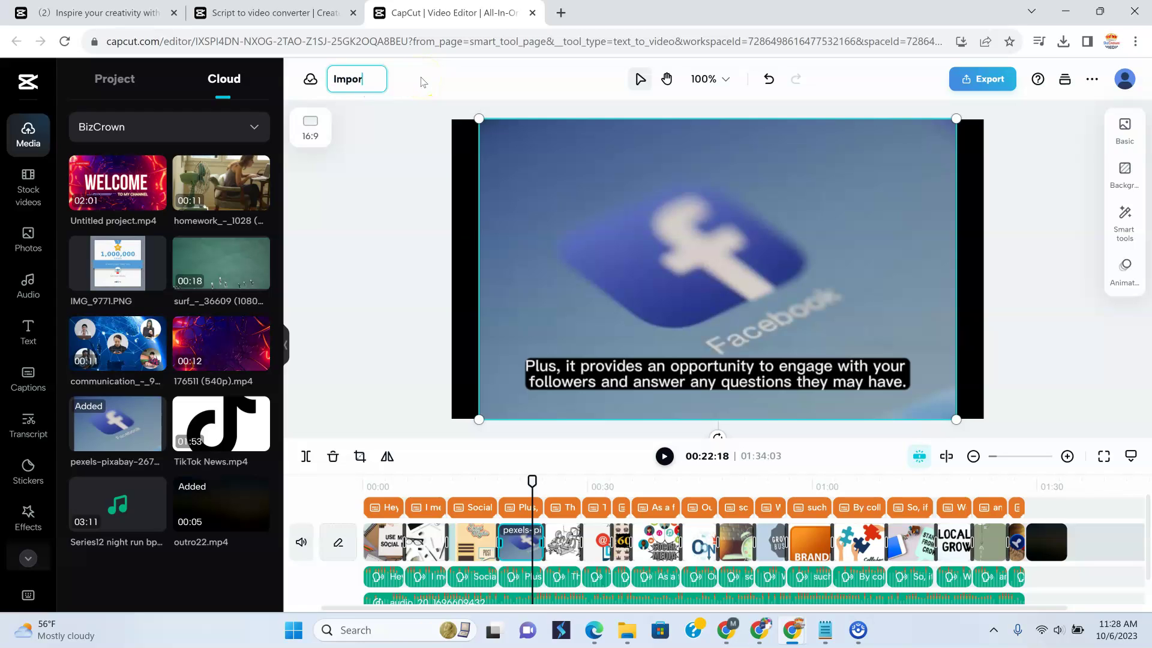
{"action": "type", "text": "Importance SO"}
{"action": "type", "text": "cial Media"}
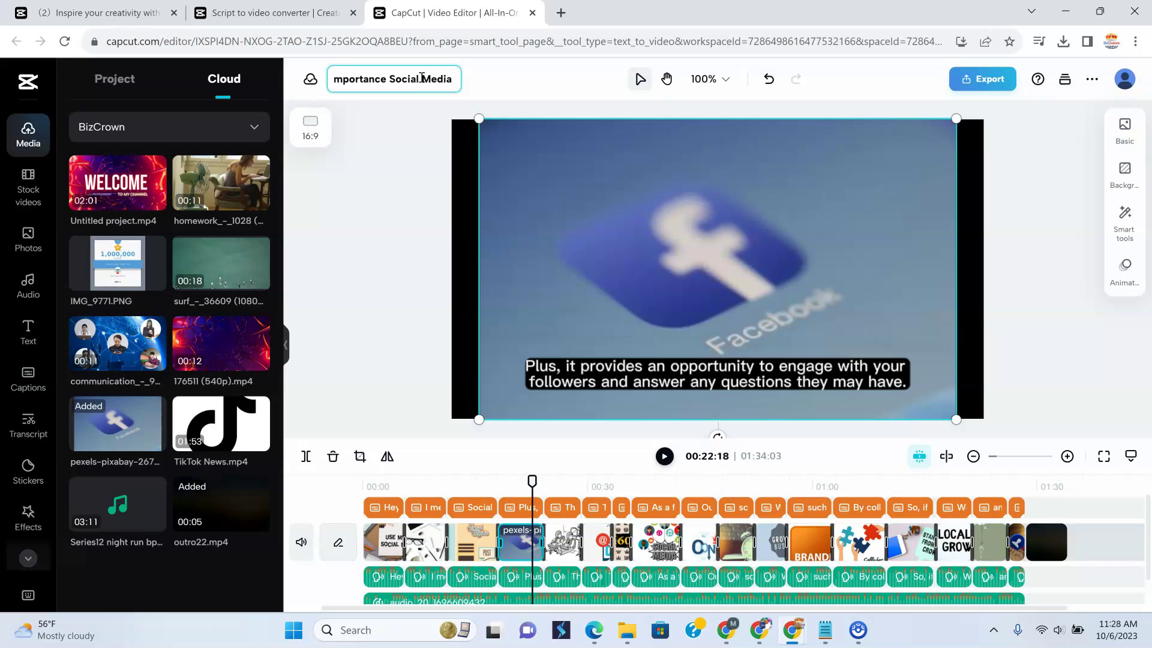
{"action": "left_click", "coordinate": [486, 84]}
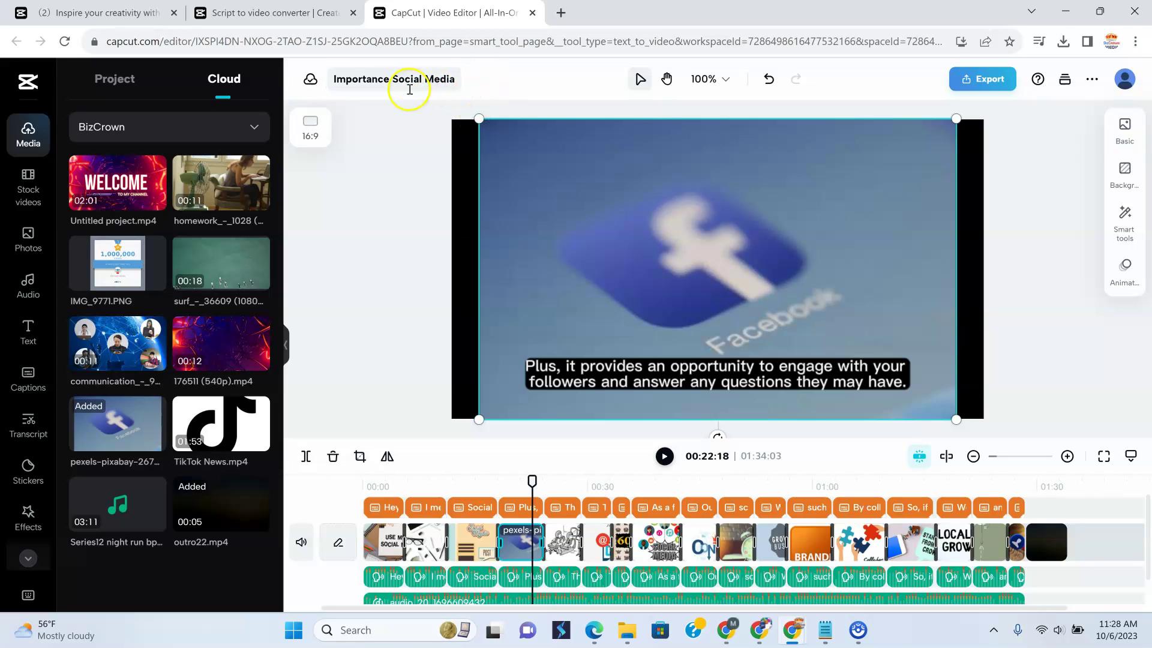
{"action": "left_click", "coordinate": [467, 90]}
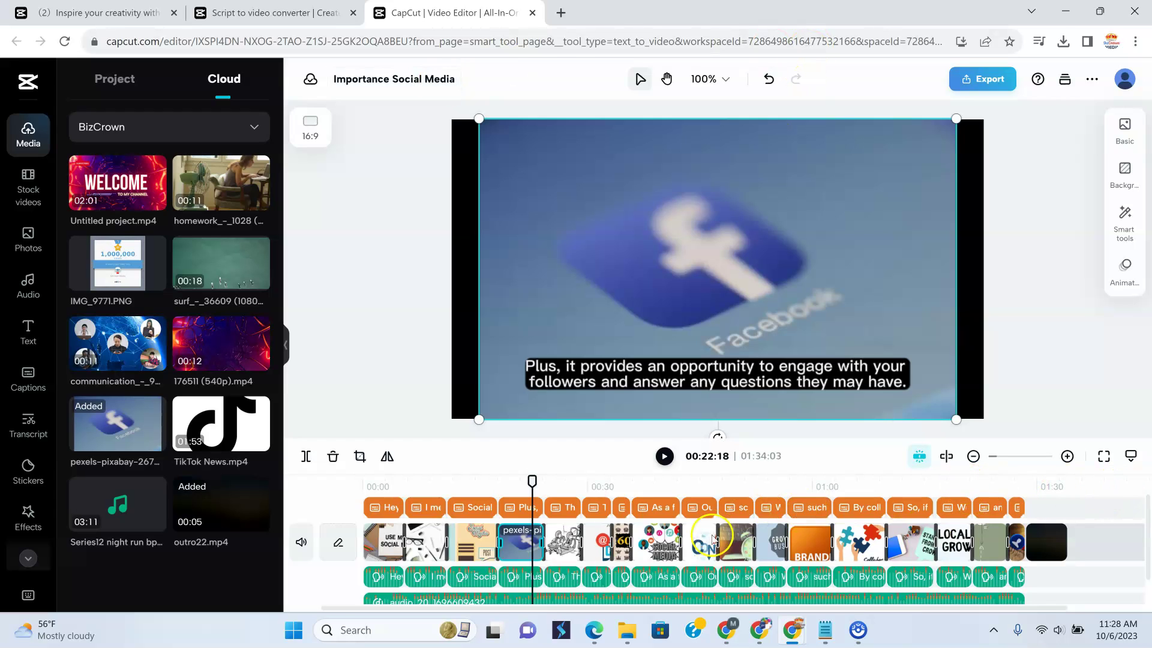
{"action": "scroll", "coordinate": [928, 560], "scroll_direction": "down", "scroll_amount": 1}
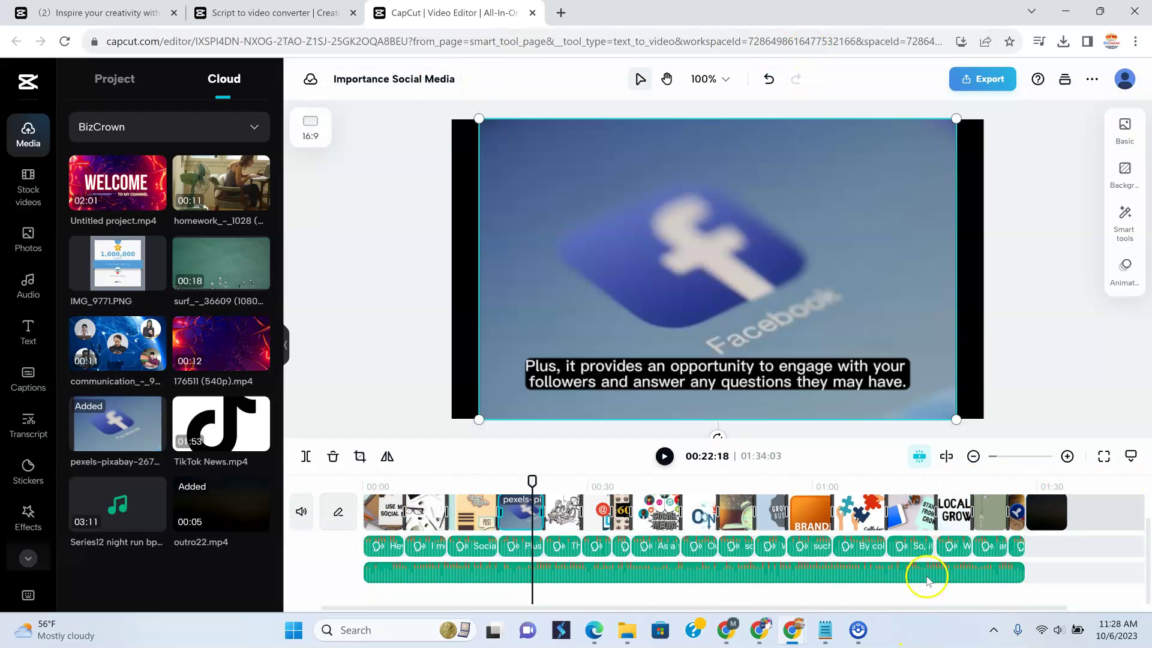
{"action": "left_click", "coordinate": [816, 574]}
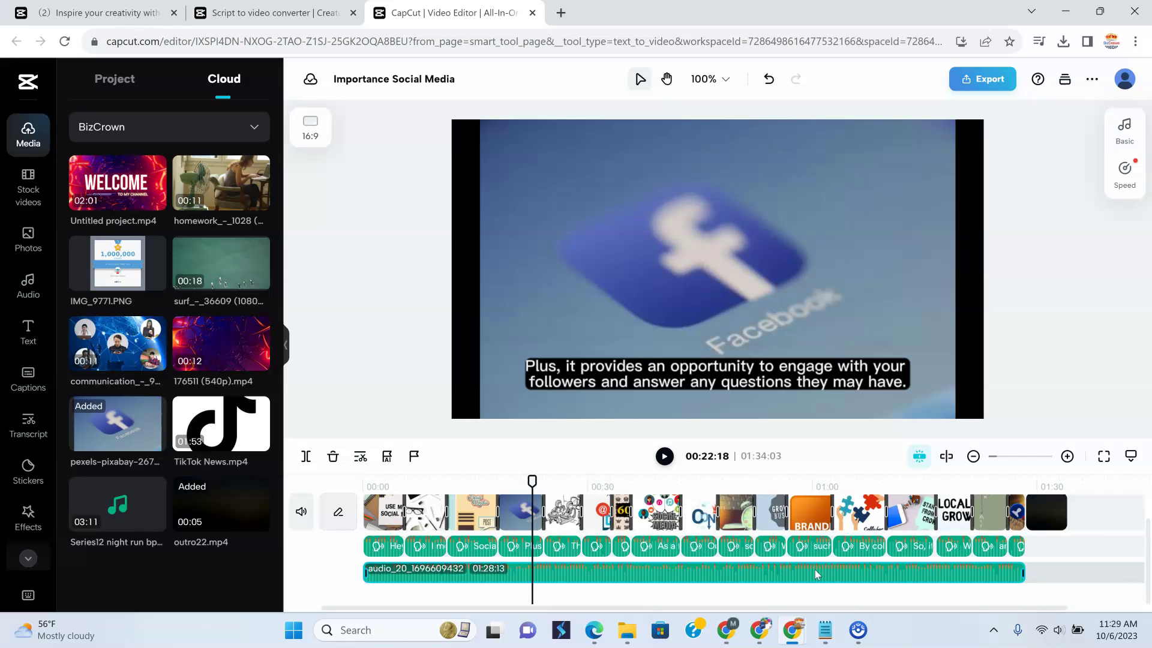
{"action": "key", "text": "Delete"}
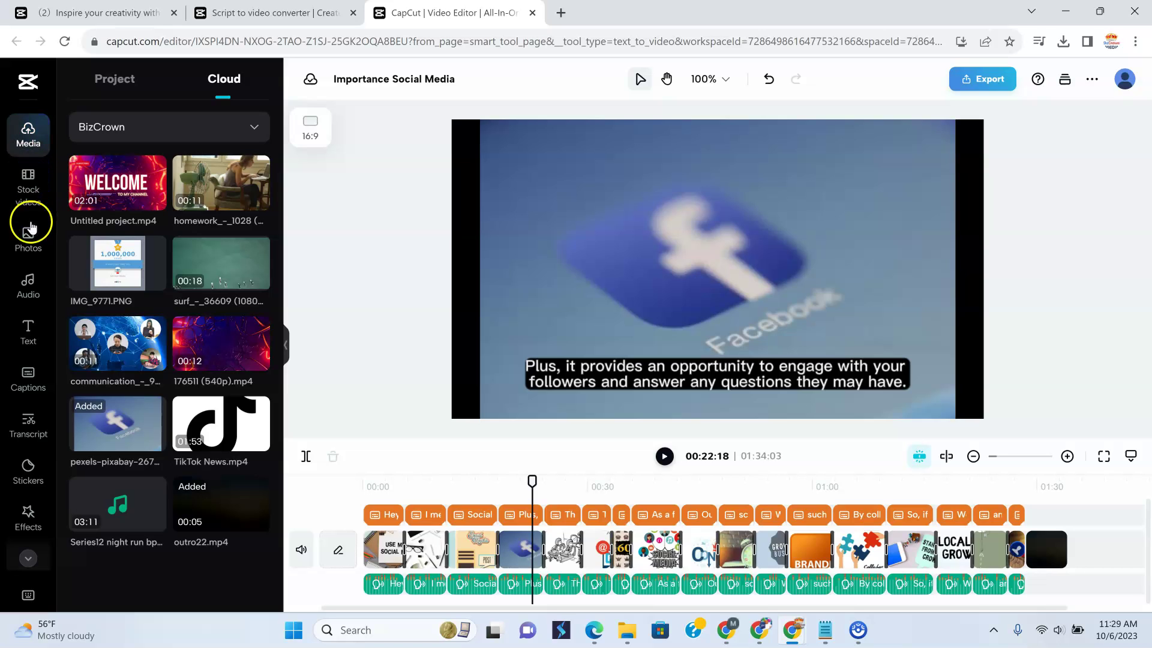
Try adding the Series12 night run music from the BizCrown cloud media at the current playhead, and undo the placement
{"action": "left_click", "coordinate": [27, 282]}
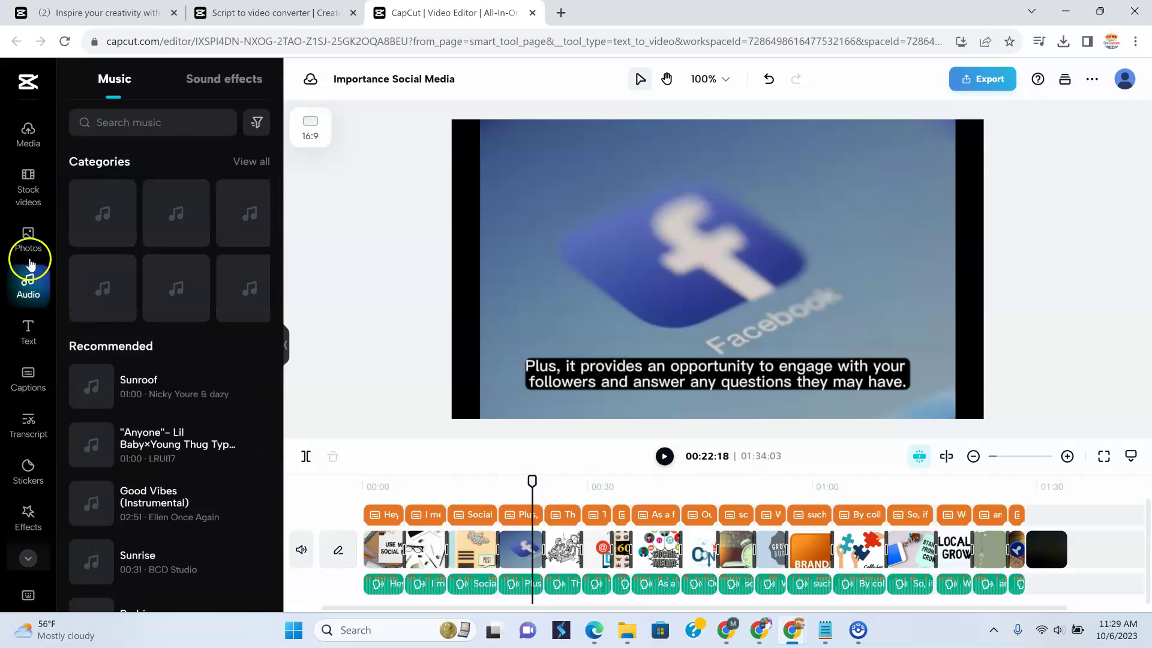
{"action": "left_click", "coordinate": [18, 140]}
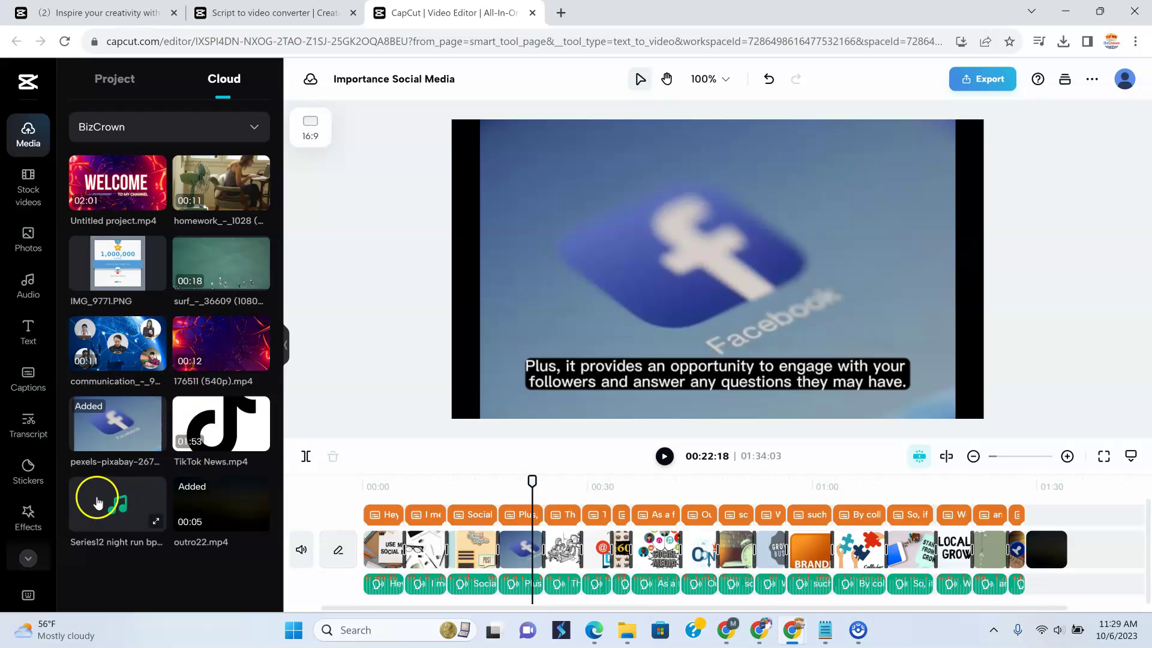
{"action": "left_click_drag", "start_coordinate": [106, 509], "coordinate": [395, 615]}
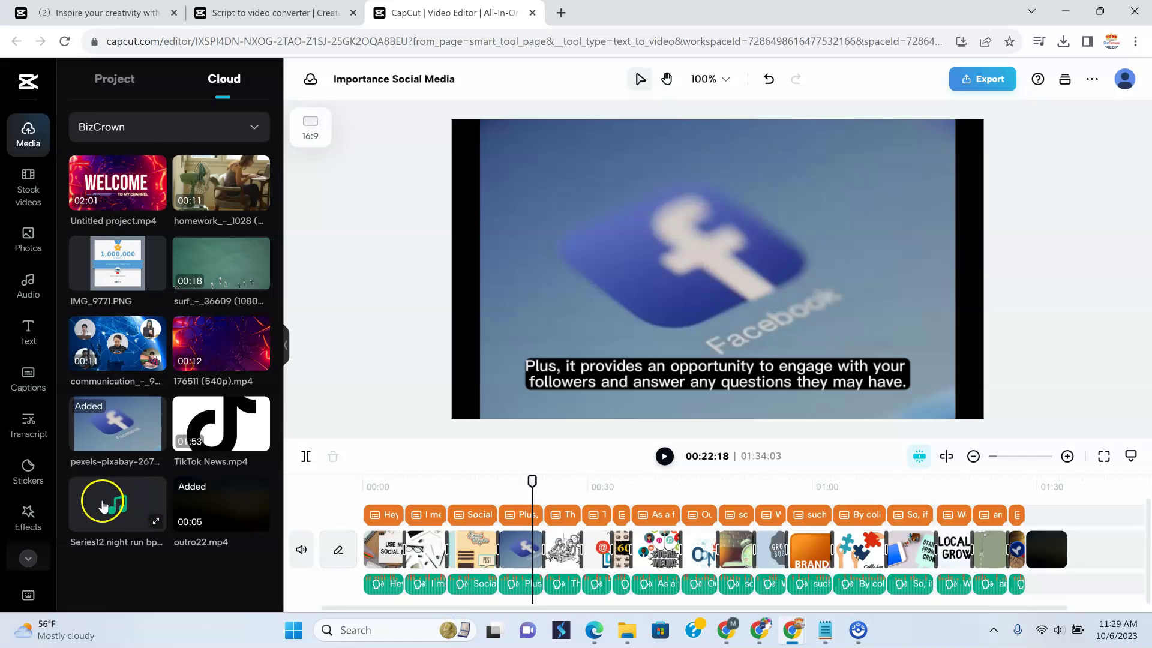
{"action": "left_click_drag", "start_coordinate": [104, 506], "coordinate": [686, 598]}
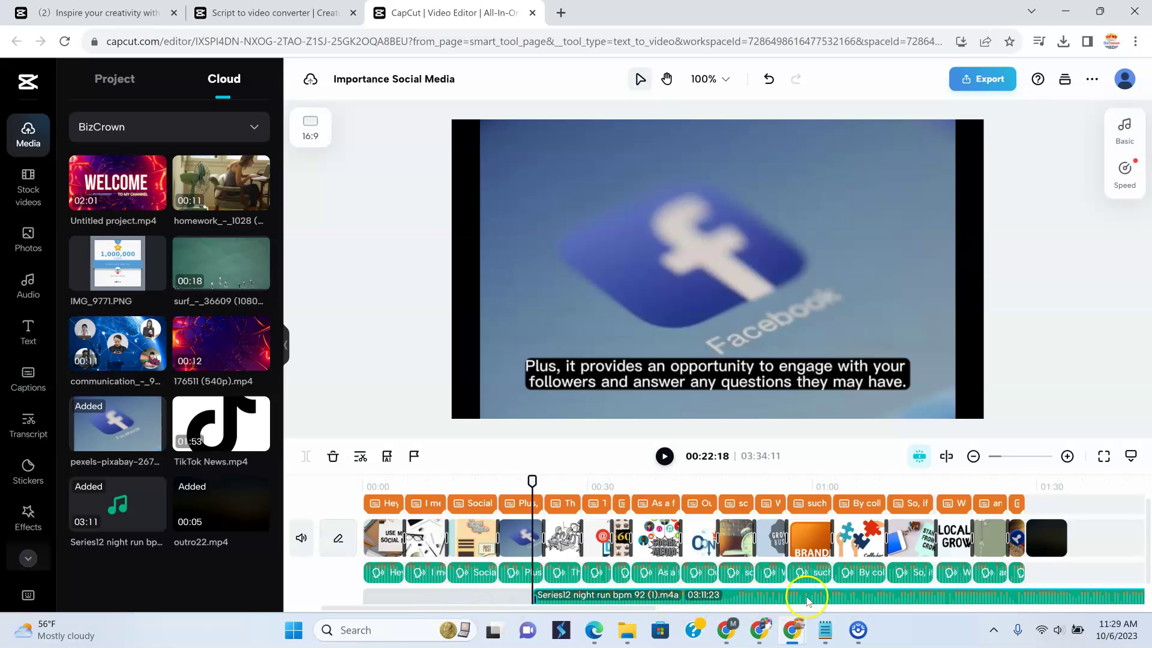
{"action": "left_click", "coordinate": [768, 80]}
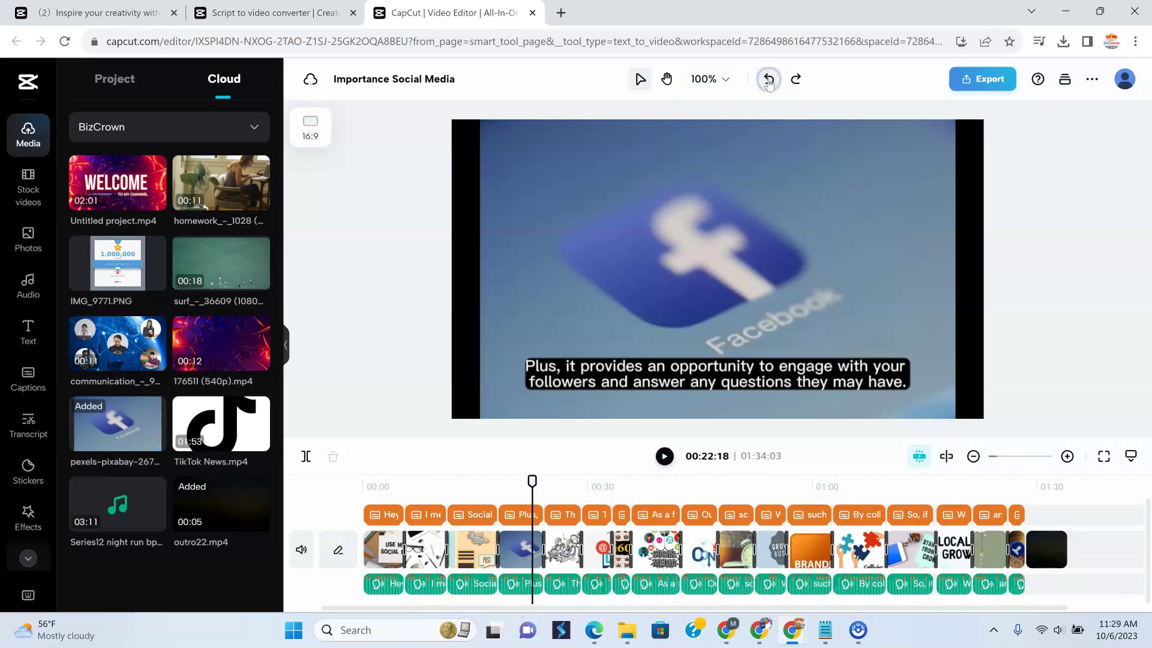
Add the Series12 night run music from the cloud media at the start of the video, and play the opening with it
{"action": "left_click", "coordinate": [364, 484]}
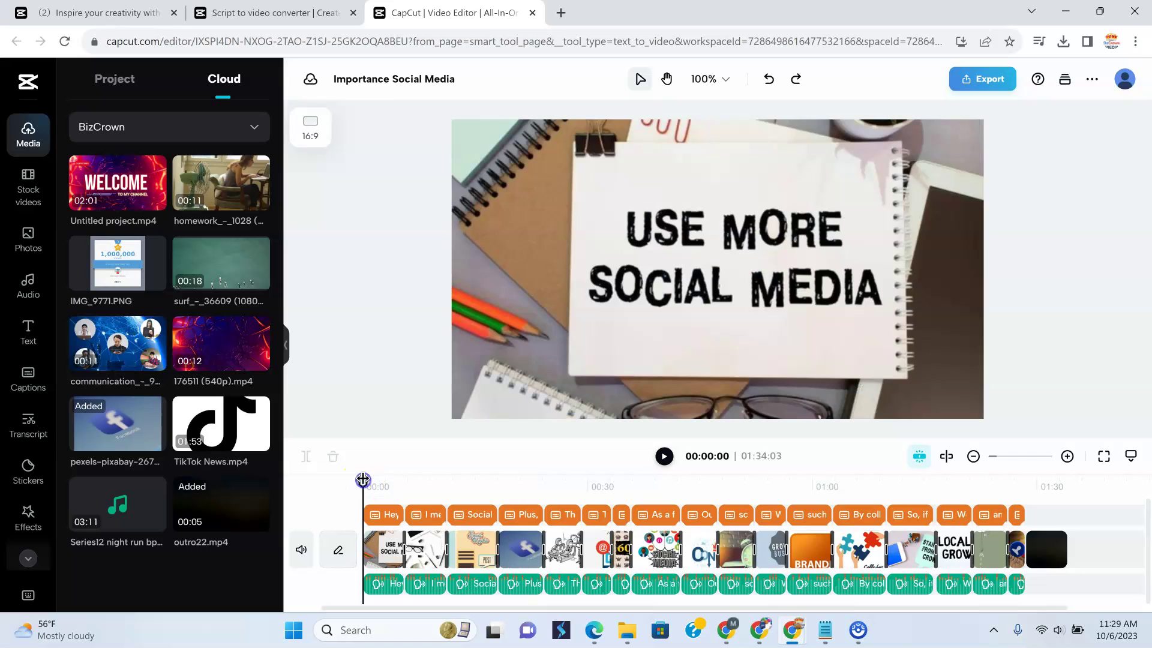
{"action": "left_click_drag", "start_coordinate": [362, 485], "coordinate": [424, 481]}
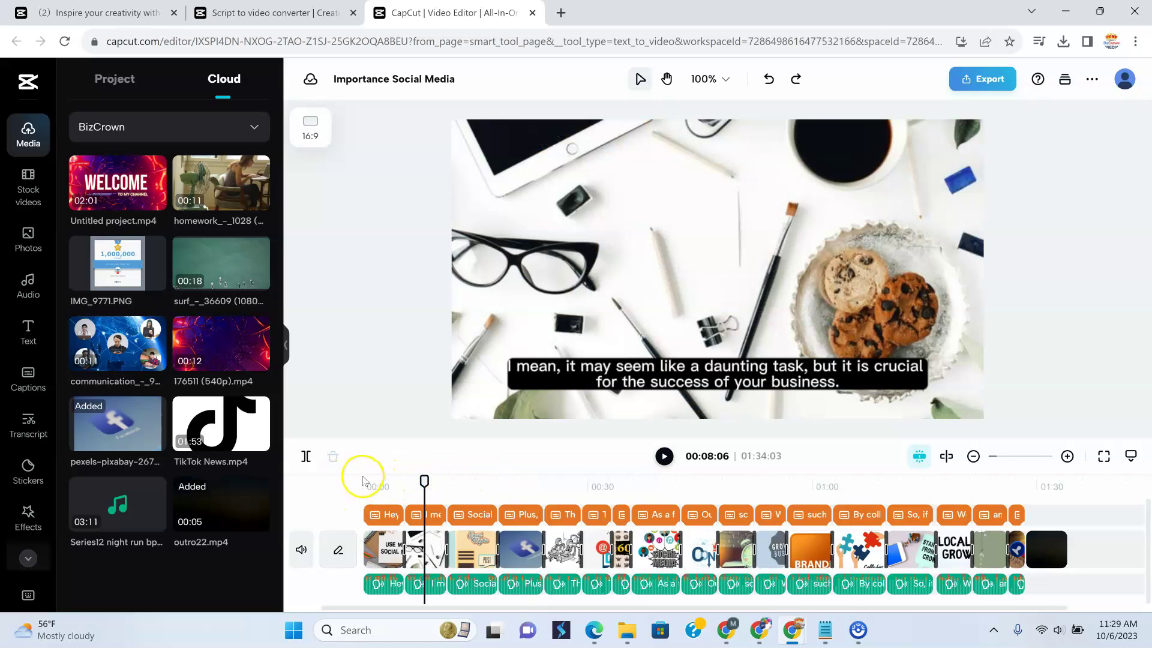
{"action": "left_click", "coordinate": [364, 481]}
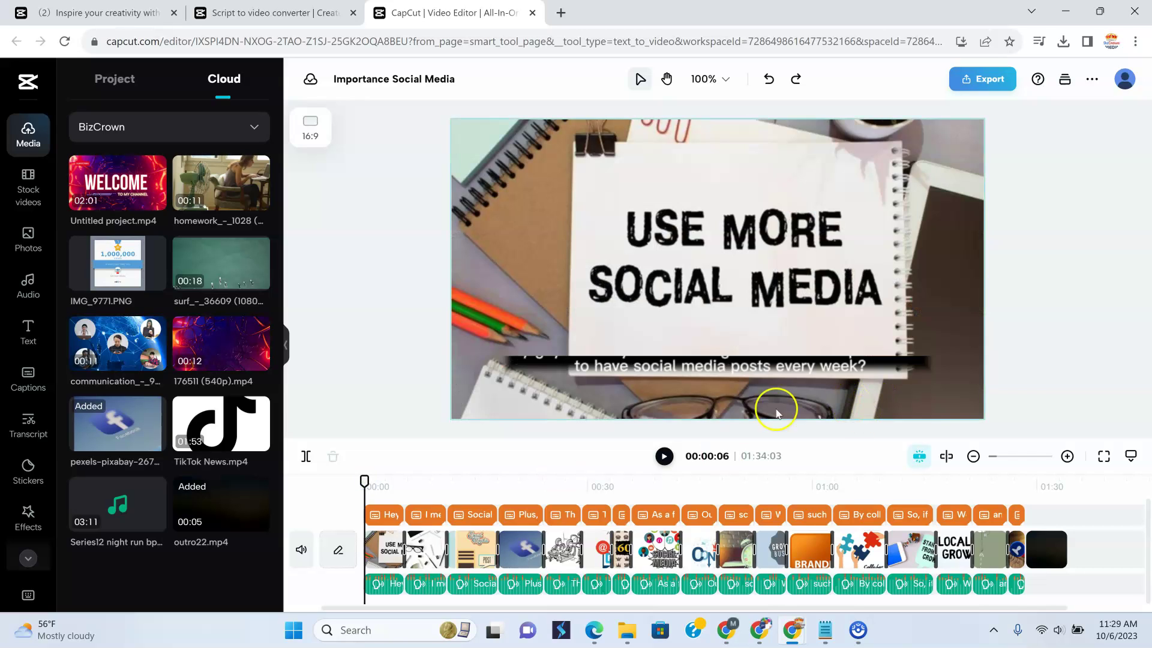
{"action": "left_click", "coordinate": [119, 502]}
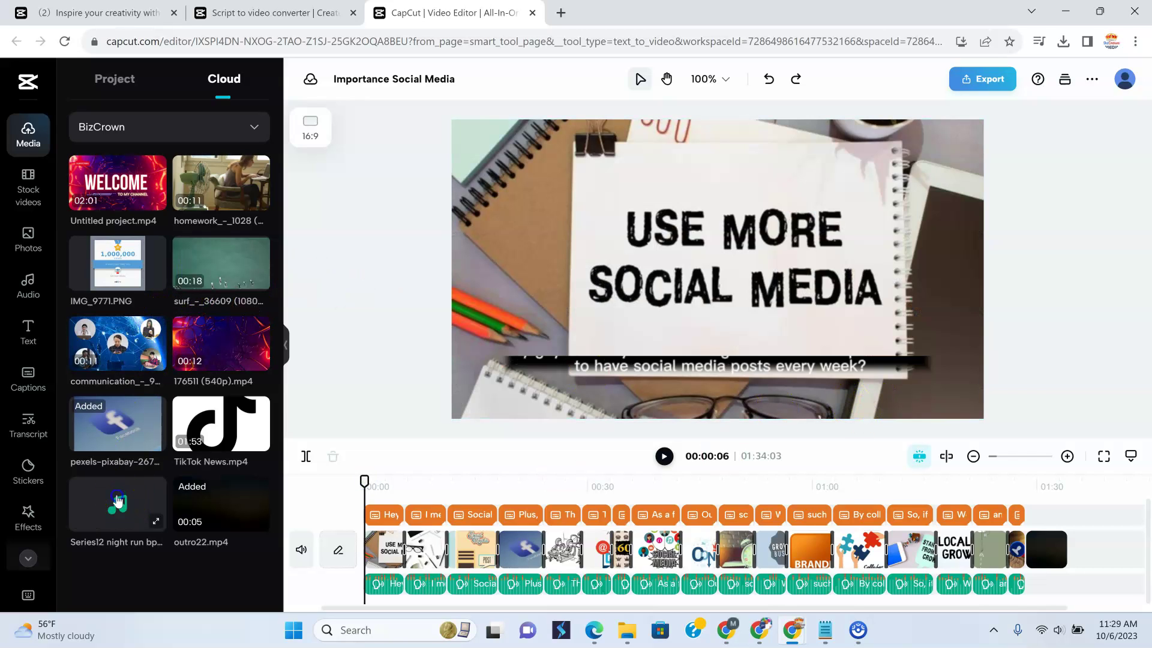
{"action": "left_click_drag", "start_coordinate": [126, 503], "coordinate": [397, 611]}
{"action": "mouse_move", "coordinate": [133, 506]}
{"action": "left_mouse_down"}
{"action": "mouse_move", "coordinate": [157, 508]}
{"action": "mouse_move", "coordinate": [119, 516]}
{"action": "left_mouse_up"}
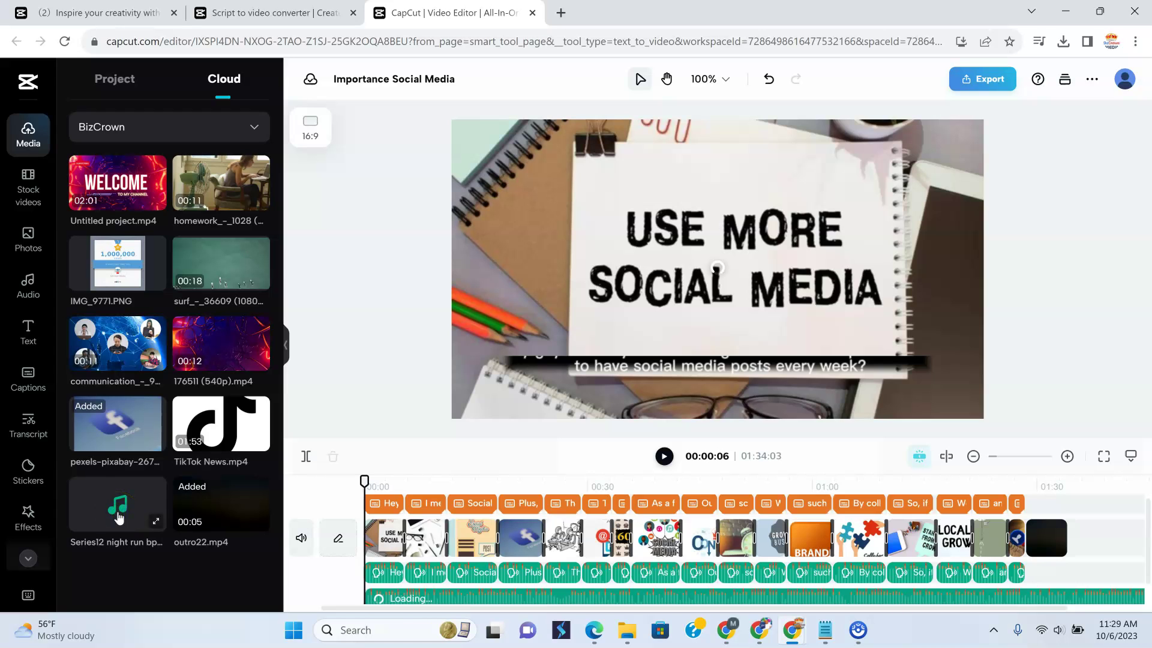
{"action": "left_click", "coordinate": [421, 604]}
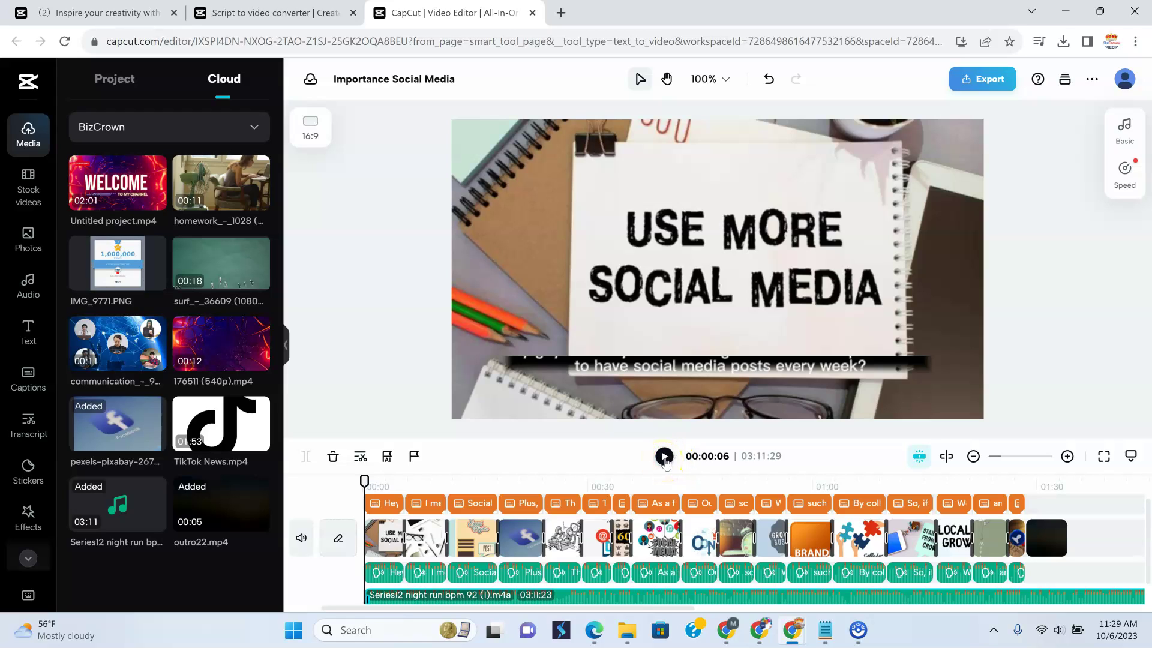
{"action": "left_click", "coordinate": [664, 456]}
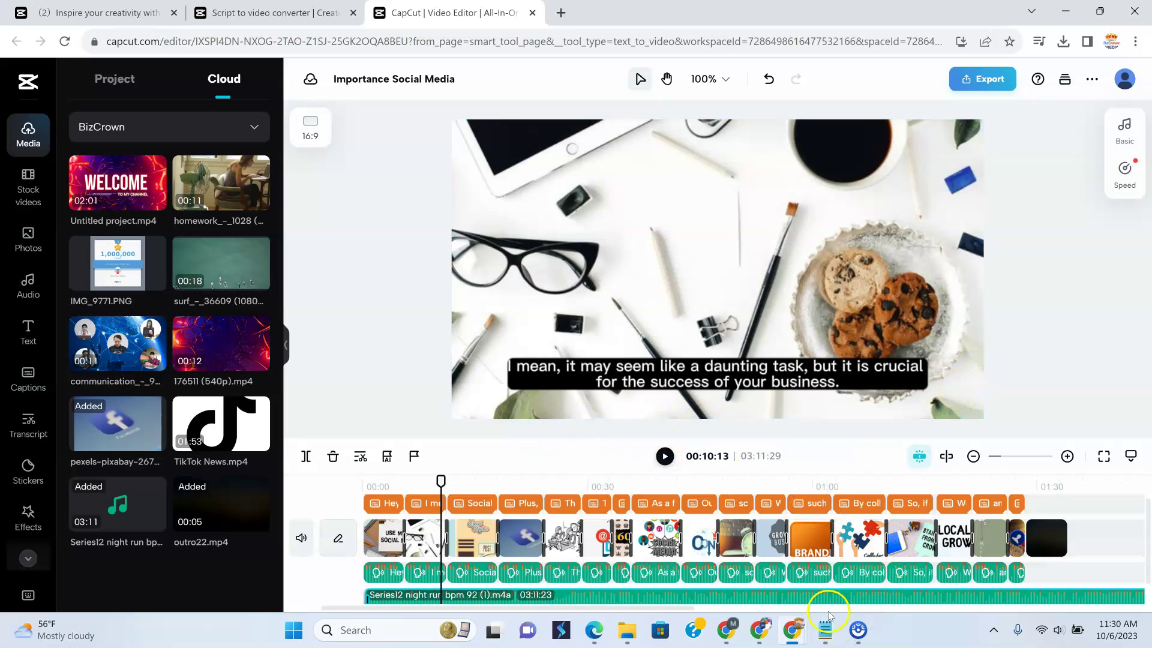
Split the Series12 music near the end of the outro at 01:33:28 and delete all of the music after that point
{"action": "left_click", "coordinate": [1067, 484]}
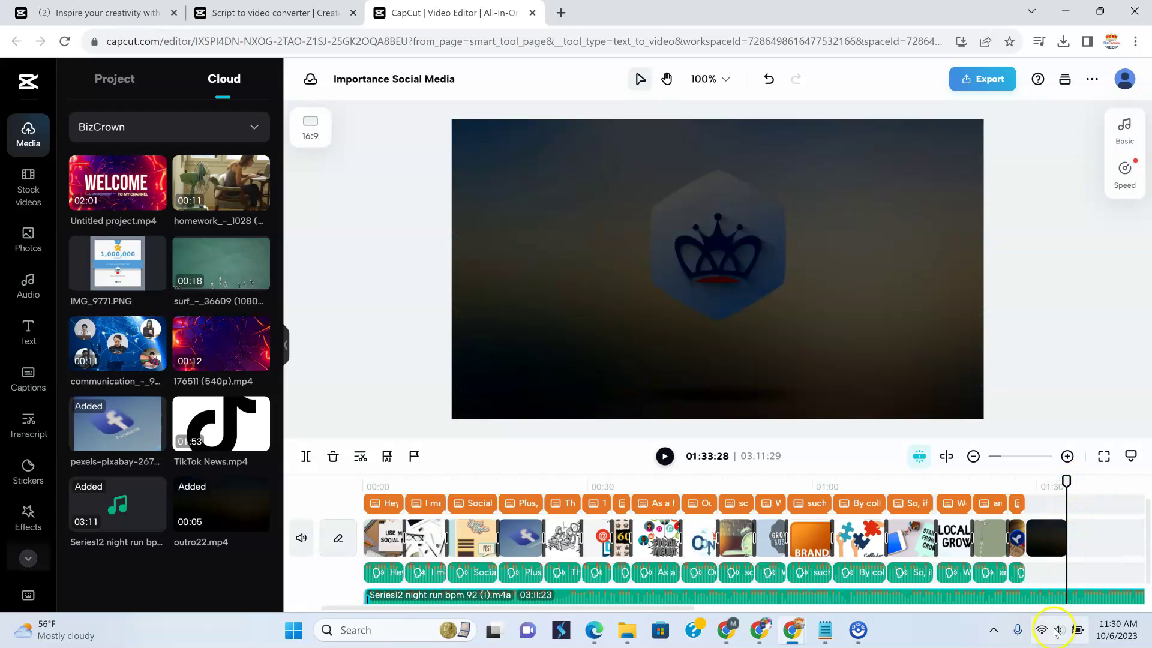
{"action": "left_click", "coordinate": [1068, 597]}
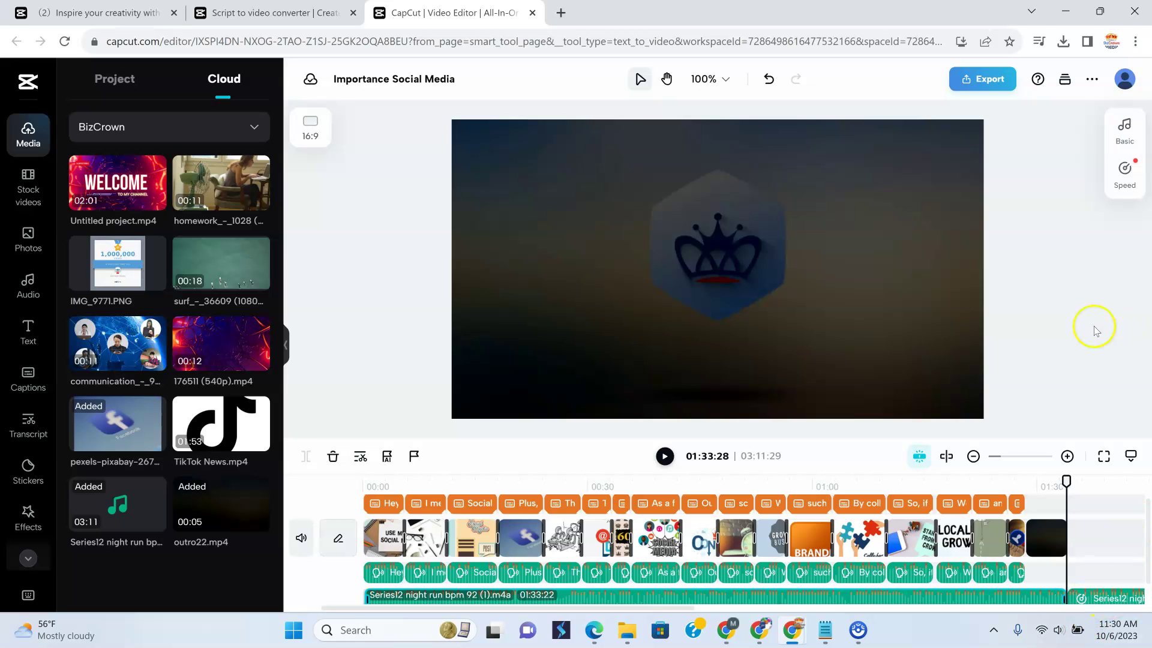
{"action": "left_click", "coordinate": [1094, 598]}
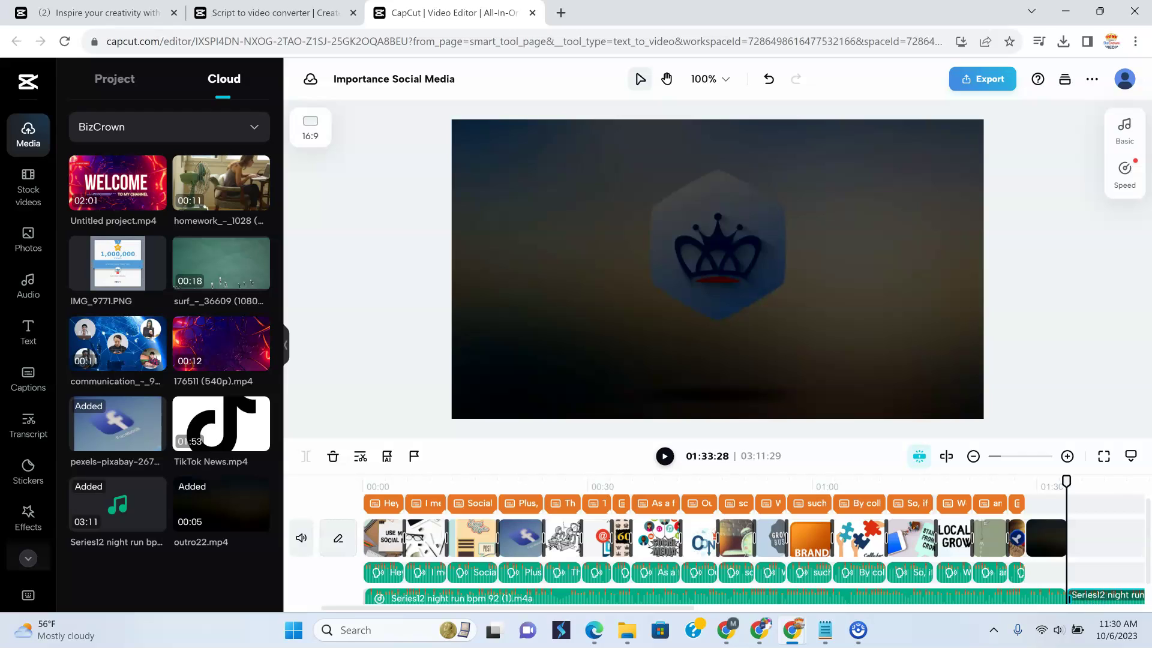
{"action": "left_click", "coordinate": [1099, 543]}
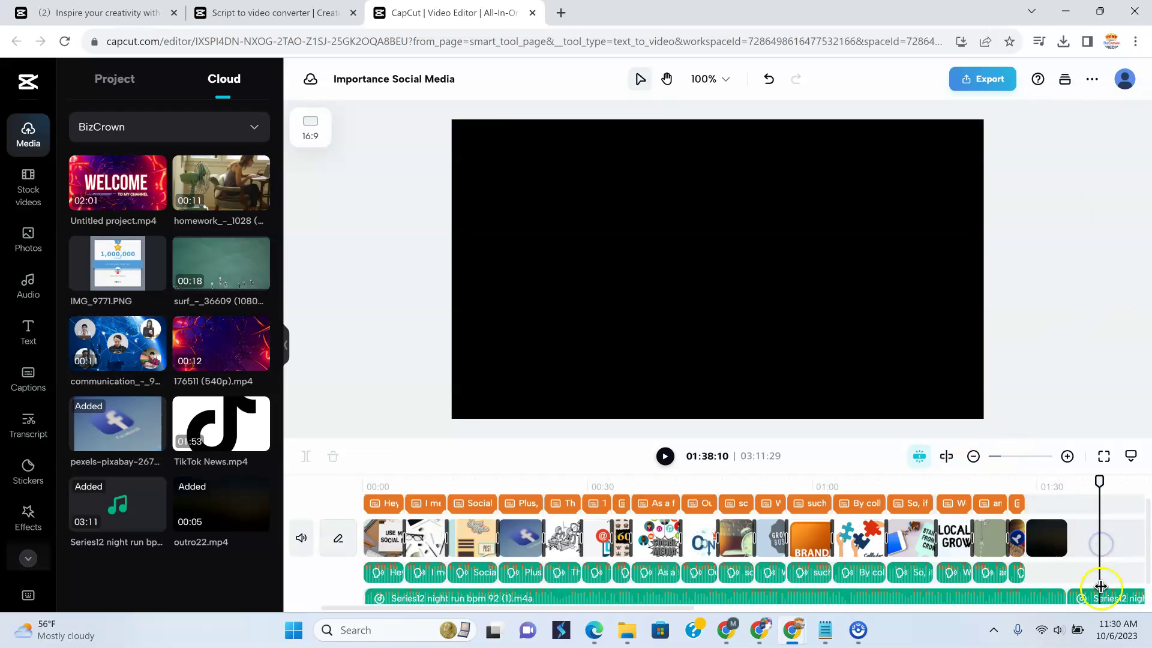
{"action": "left_click", "coordinate": [1081, 597]}
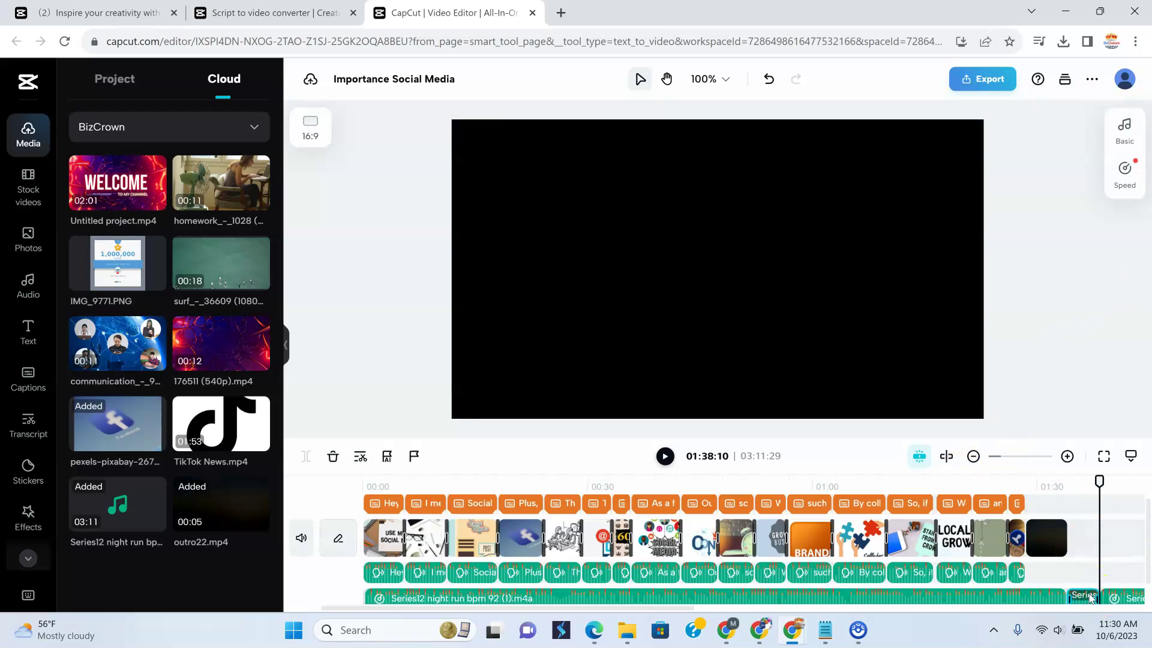
{"action": "key", "text": "Delete"}
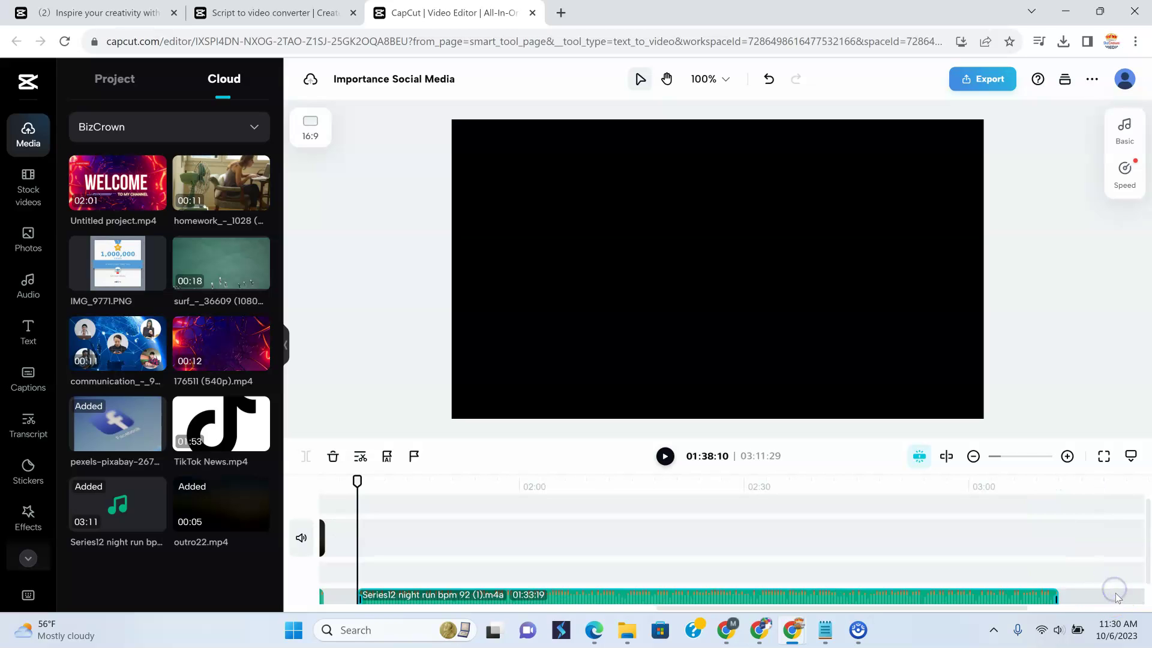
{"action": "key", "text": "Delete"}
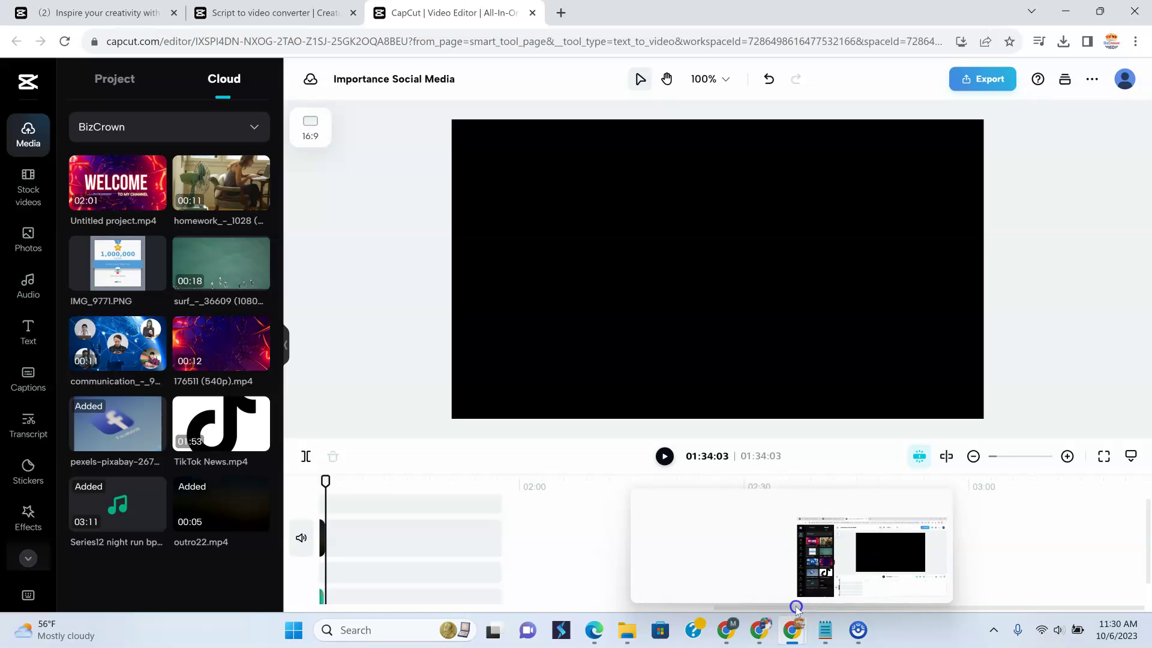
{"action": "left_click_drag", "start_coordinate": [562, 608], "coordinate": [271, 631]}
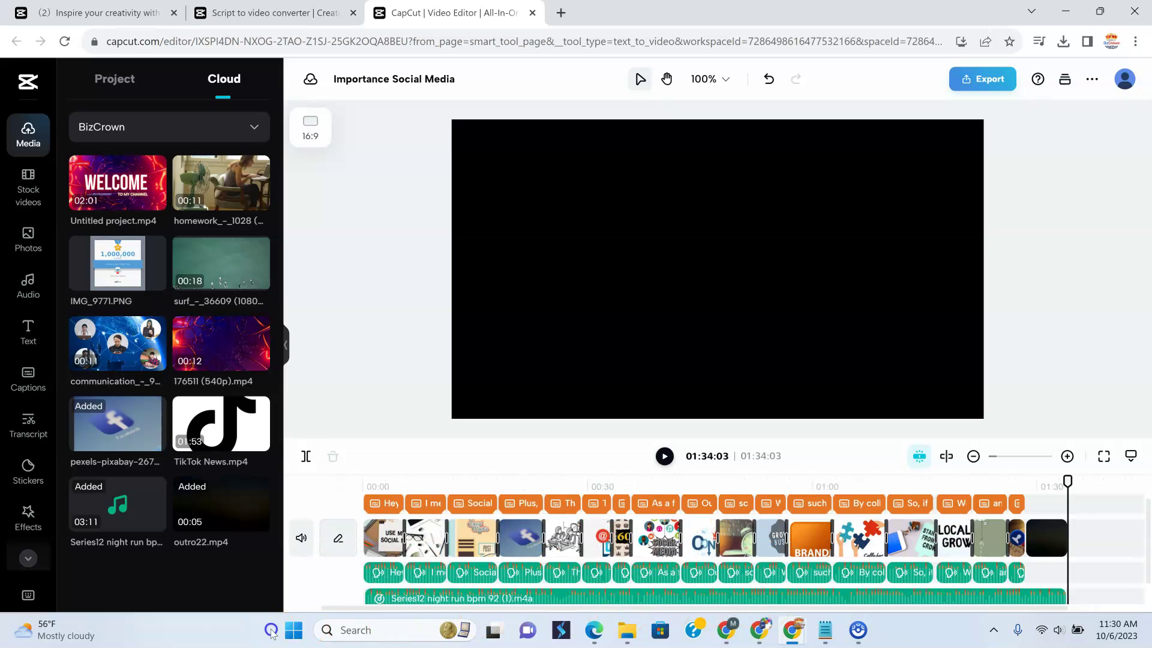
Lower the Series12 background music's volume to -4.3 dB
{"action": "left_click", "coordinate": [986, 600]}
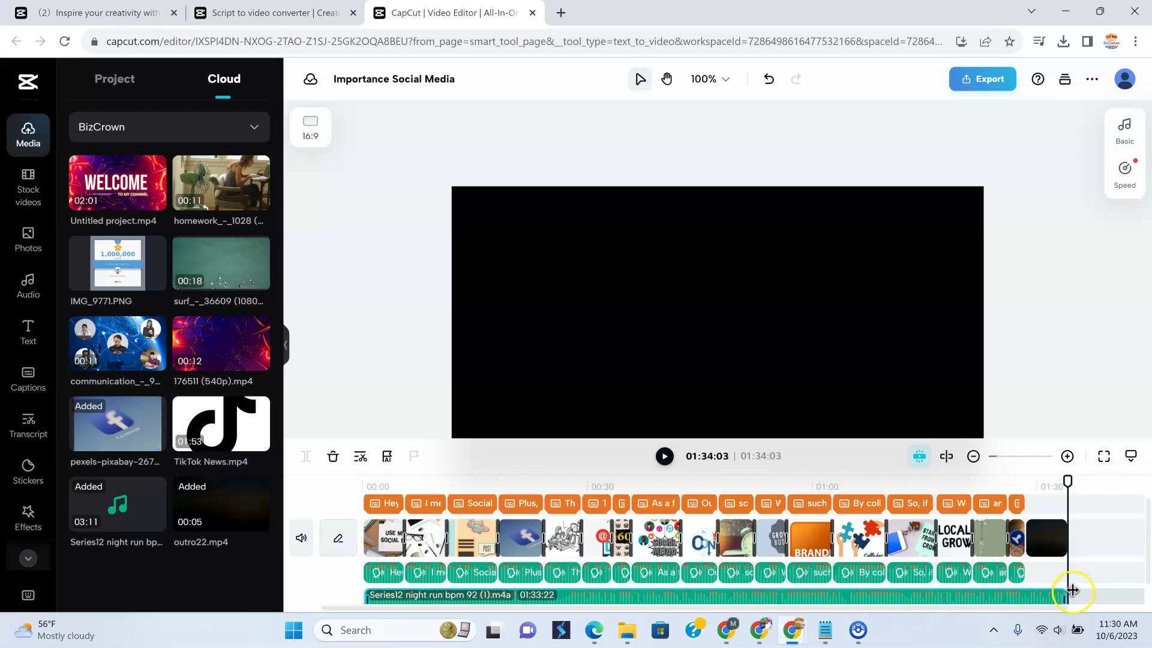
{"action": "left_click", "coordinate": [1031, 600]}
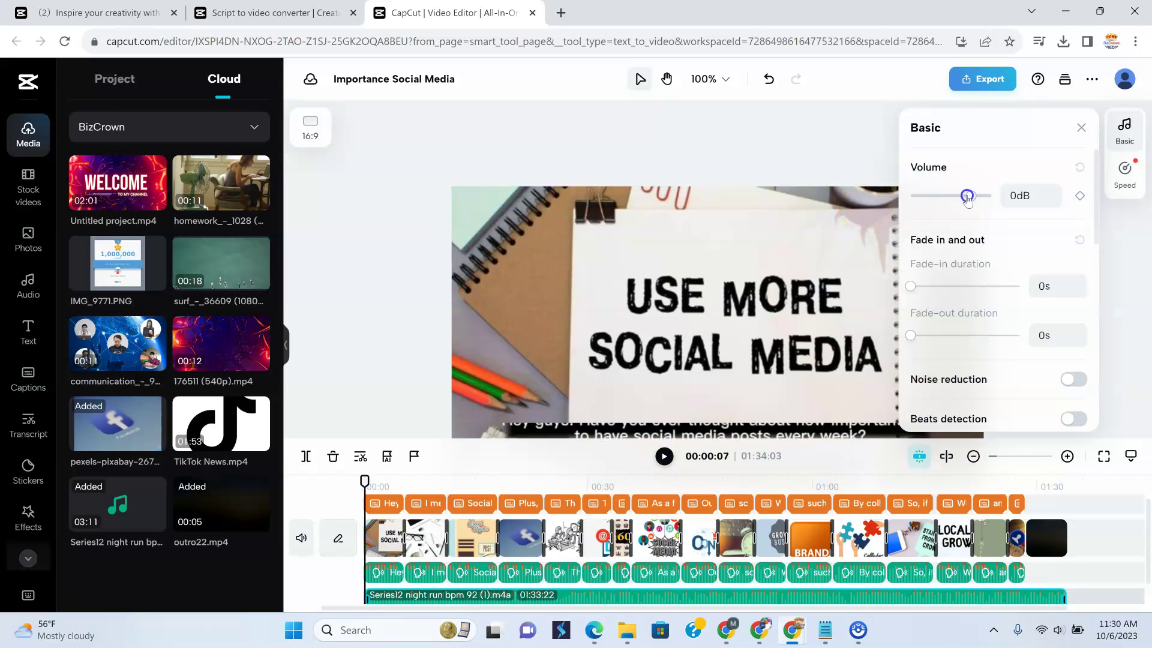
{"action": "left_click_drag", "start_coordinate": [967, 196], "coordinate": [962, 199]}
{"action": "left_click_drag", "start_coordinate": [963, 200], "coordinate": [967, 199]}
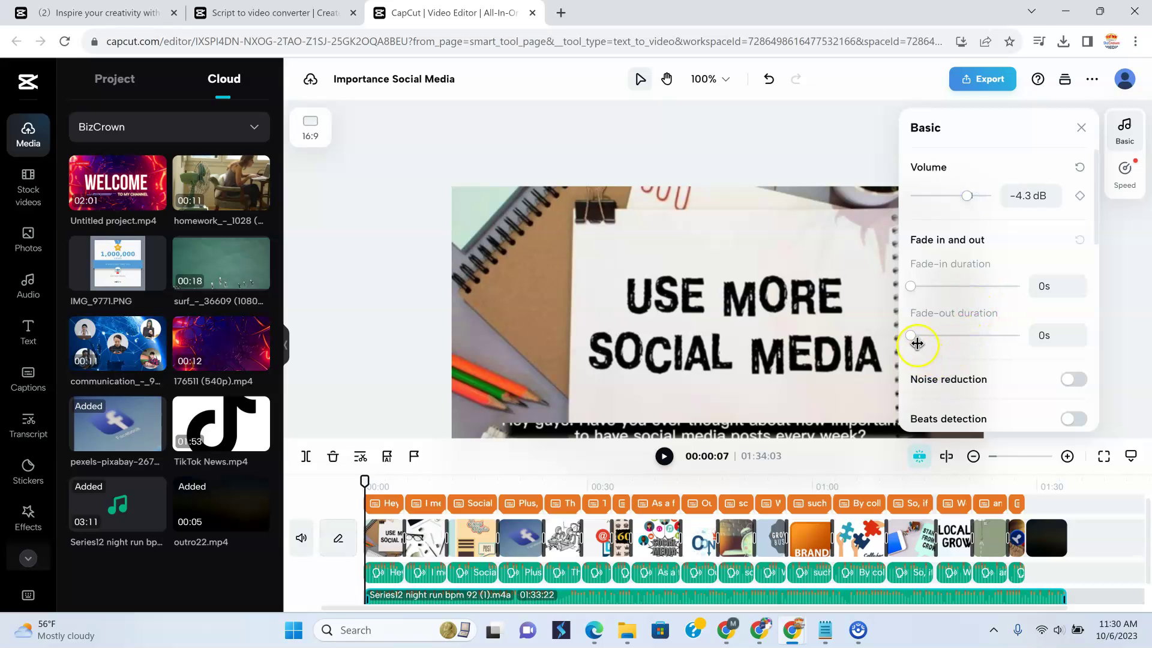
Set the background music's fade-out duration to 4.7 s and move the playhead to about 01:25:06
{"action": "left_click_drag", "start_coordinate": [912, 338], "coordinate": [983, 336]}
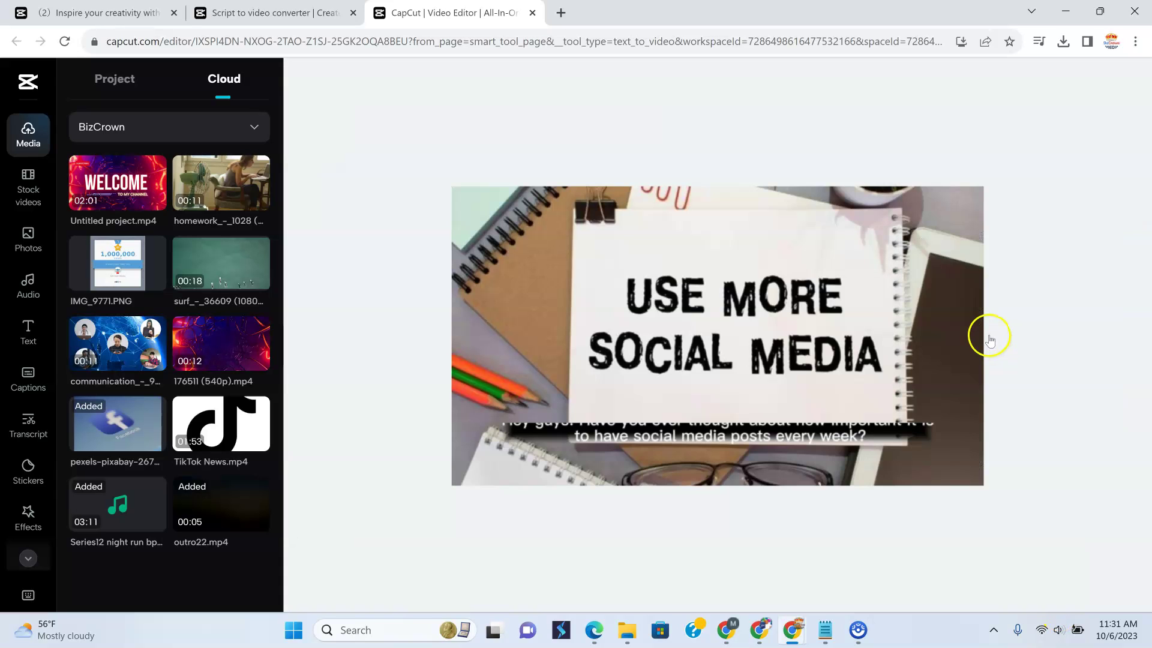
{"action": "scroll", "coordinate": [982, 275], "scroll_direction": "down", "scroll_amount": 2}
{"action": "mouse_move", "coordinate": [982, 260]}
{"action": "left_mouse_down"}
{"action": "mouse_move", "coordinate": [921, 267]}
{"action": "mouse_move", "coordinate": [994, 260]}
{"action": "mouse_move", "coordinate": [929, 269]}
{"action": "mouse_move", "coordinate": [962, 261]}
{"action": "left_mouse_up"}
{"action": "left_click", "coordinate": [1000, 483]}
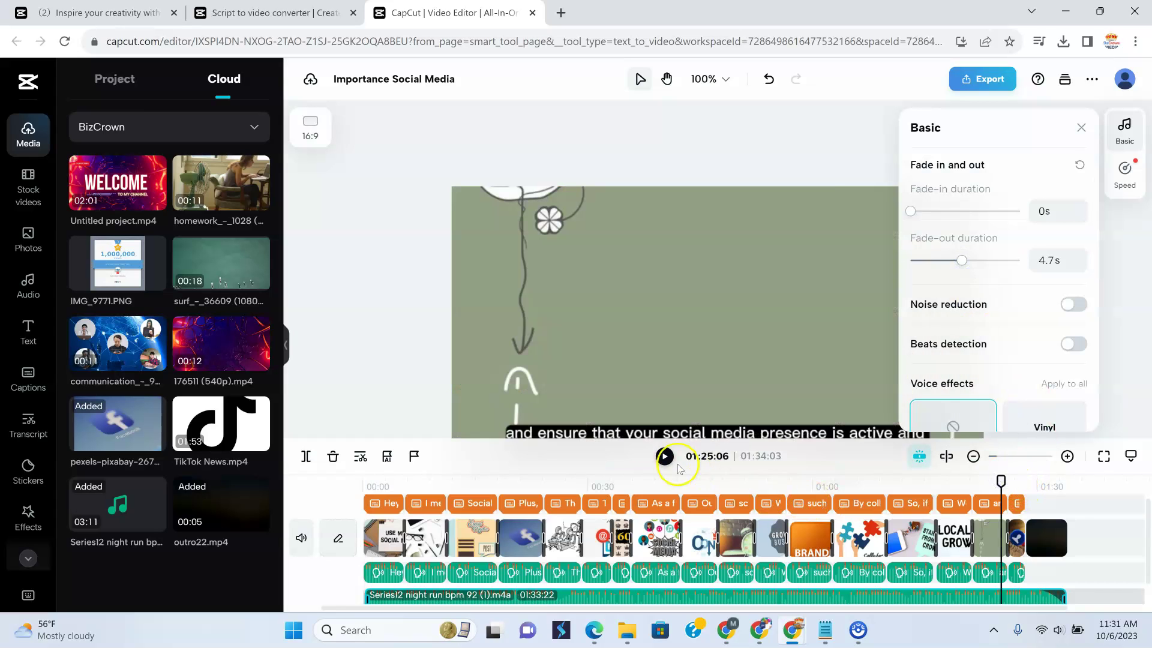
Play the ending through the outro to check the music fade-out, deselect the music, and move the playhead to about 00:32:01
{"action": "left_click", "coordinate": [662, 457]}
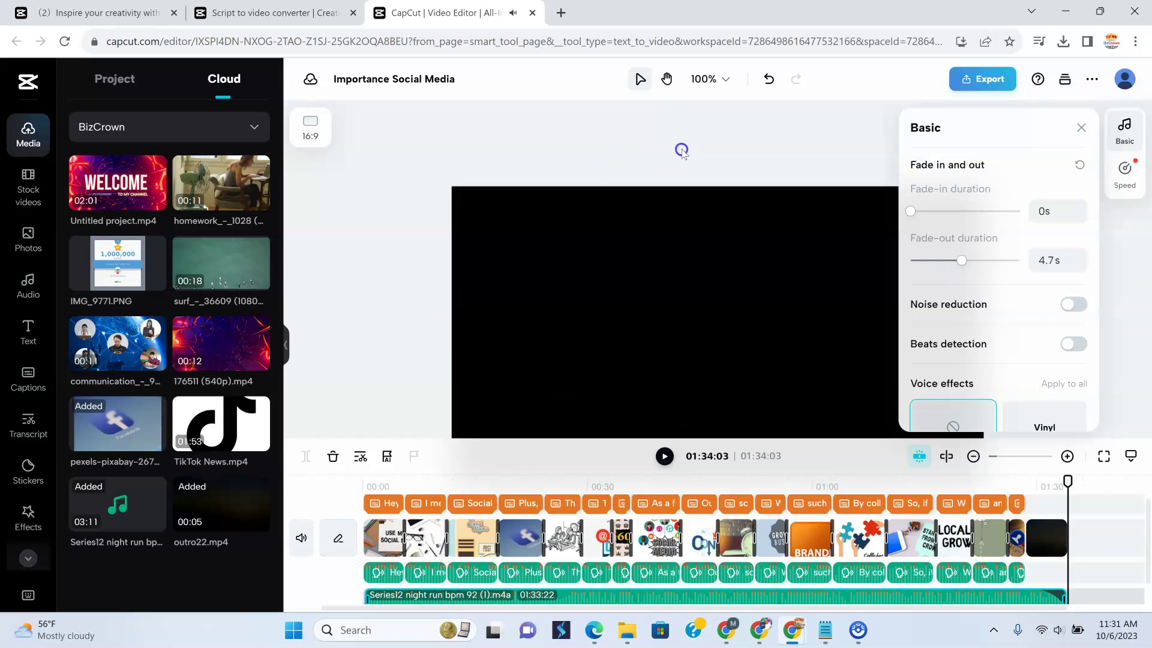
{"action": "left_click", "coordinate": [682, 150]}
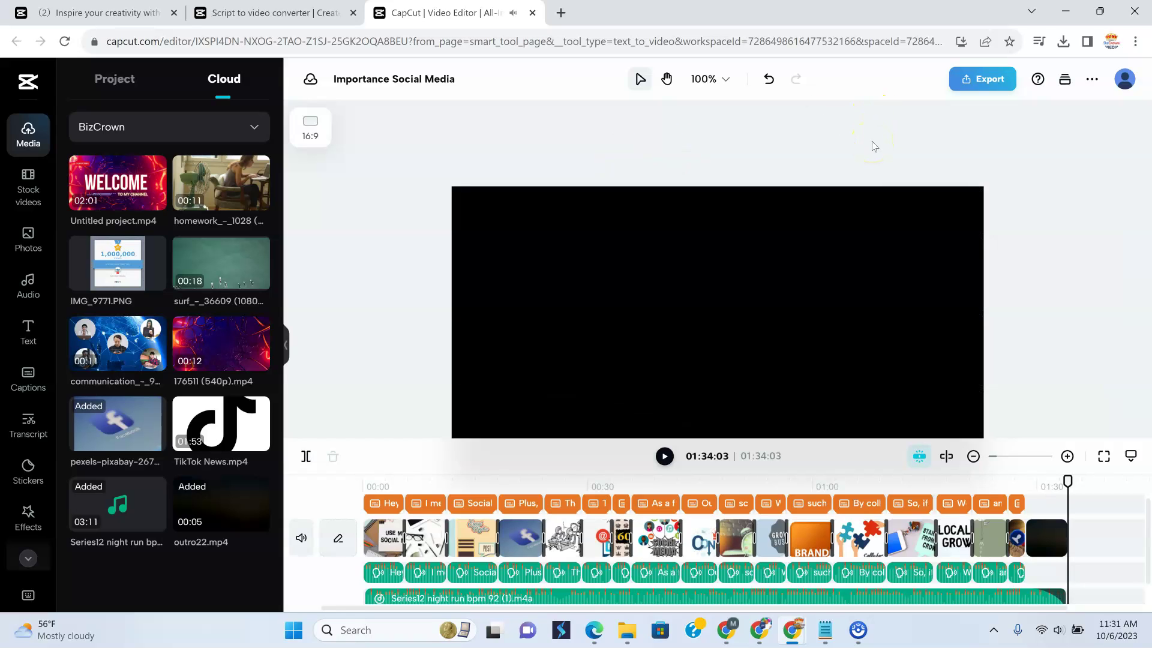
{"action": "left_click", "coordinate": [602, 472]}
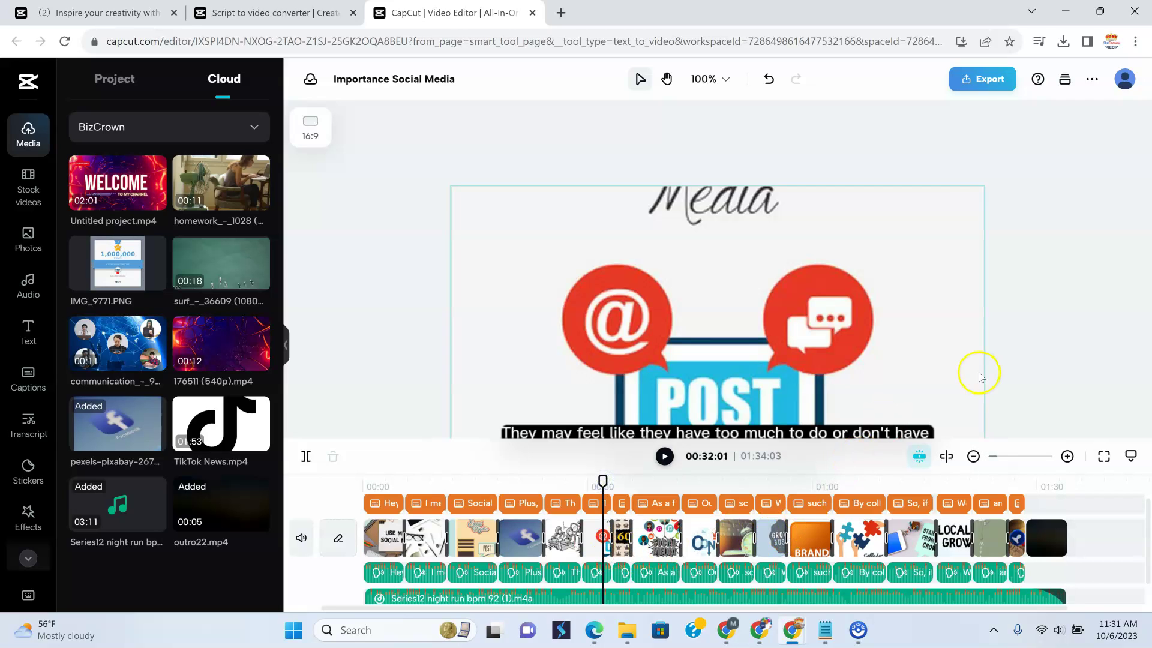
Export the video at 1080p resolution with the filename Importance Social Media and download the finished file
{"action": "left_click", "coordinate": [987, 84]}
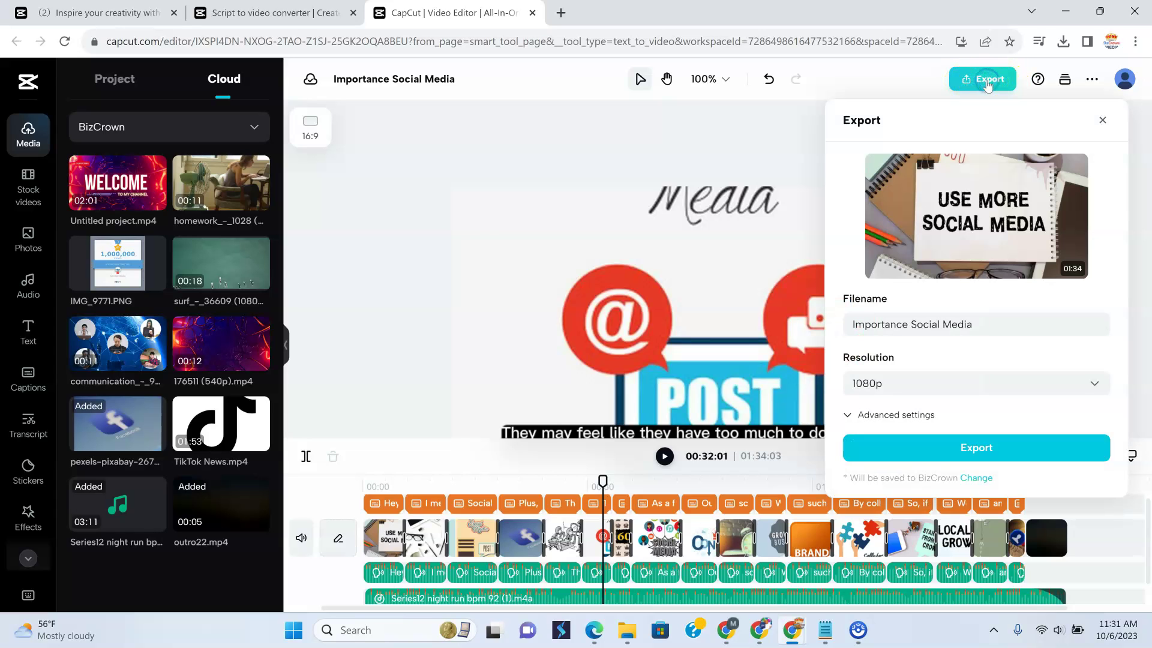
{"action": "left_click", "coordinate": [857, 313]}
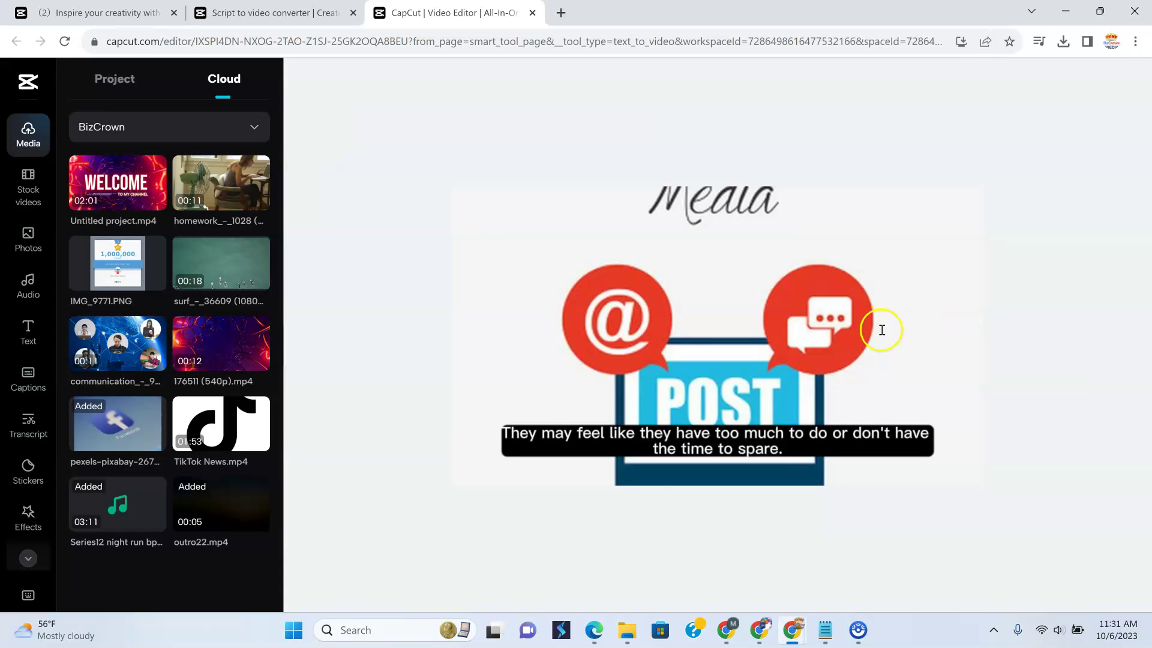
{"action": "left_click", "coordinate": [1042, 383]}
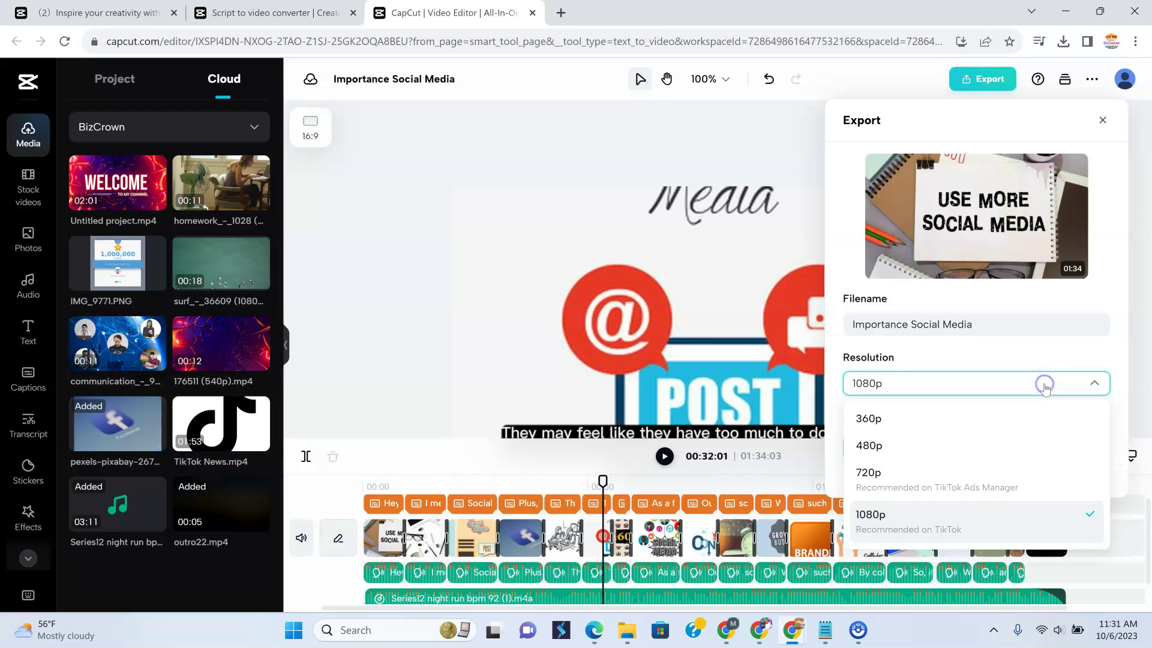
{"action": "left_click", "coordinate": [886, 517]}
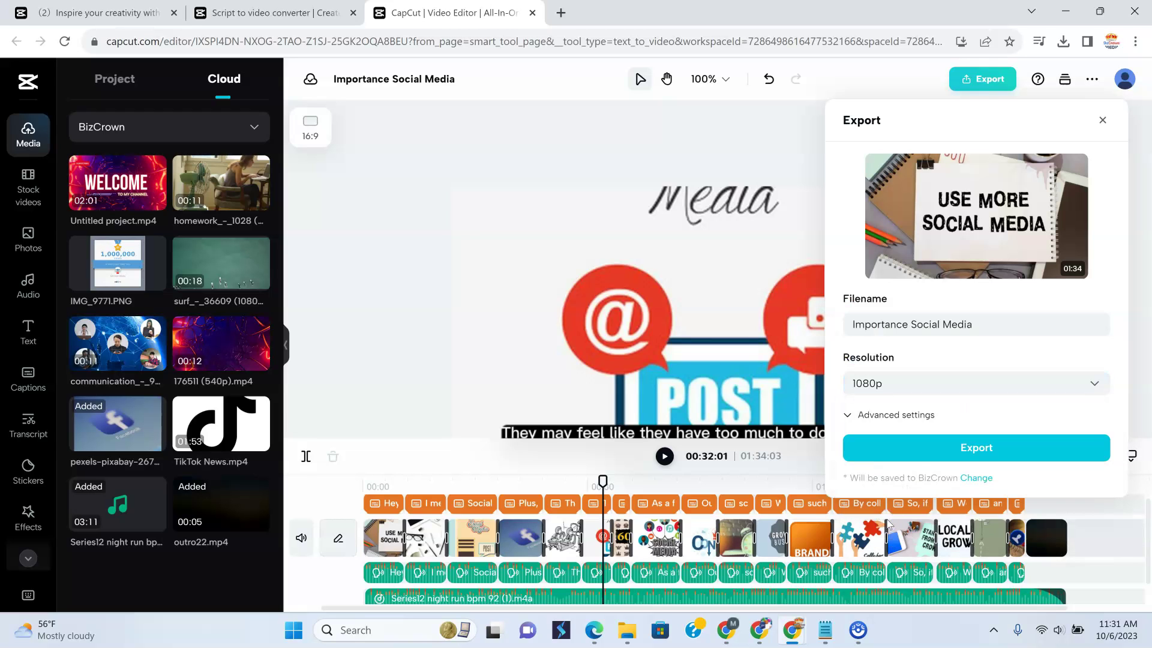
{"action": "left_click", "coordinate": [961, 454]}
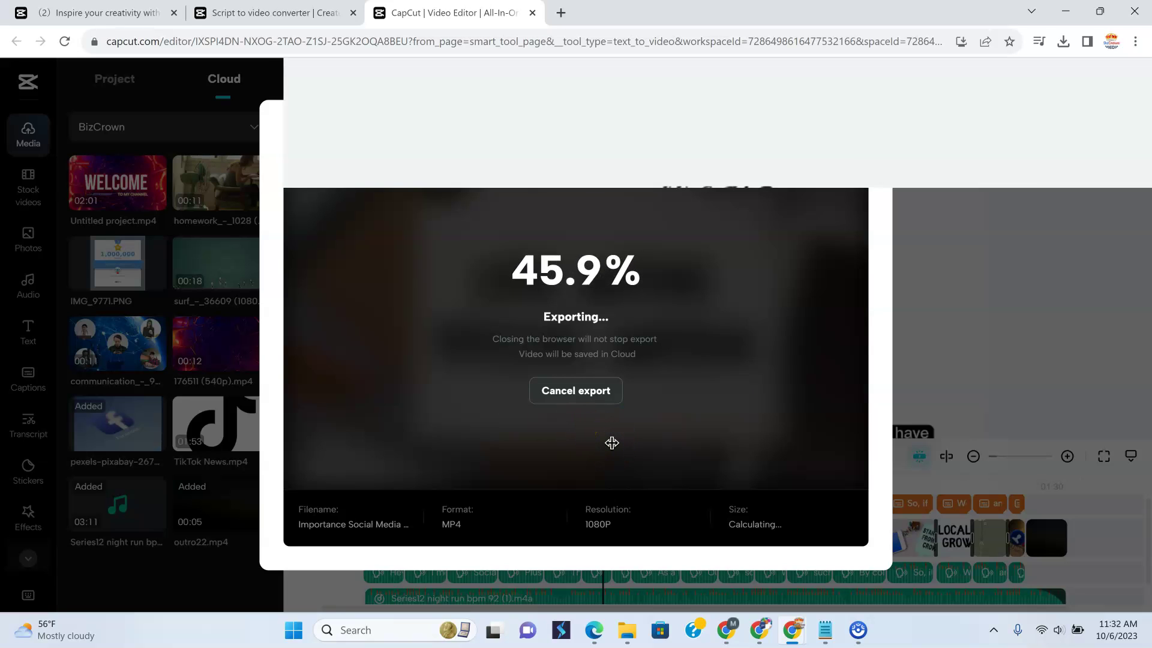
{"action": "left_click", "coordinate": [550, 284]}
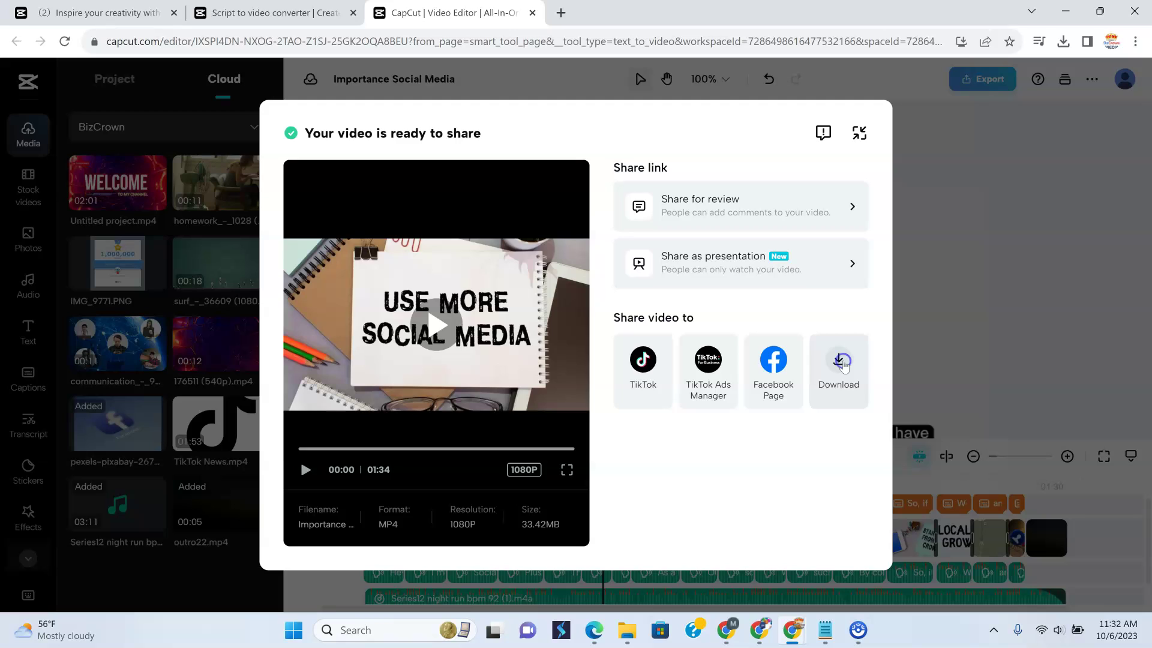
{"action": "left_click", "coordinate": [839, 362]}
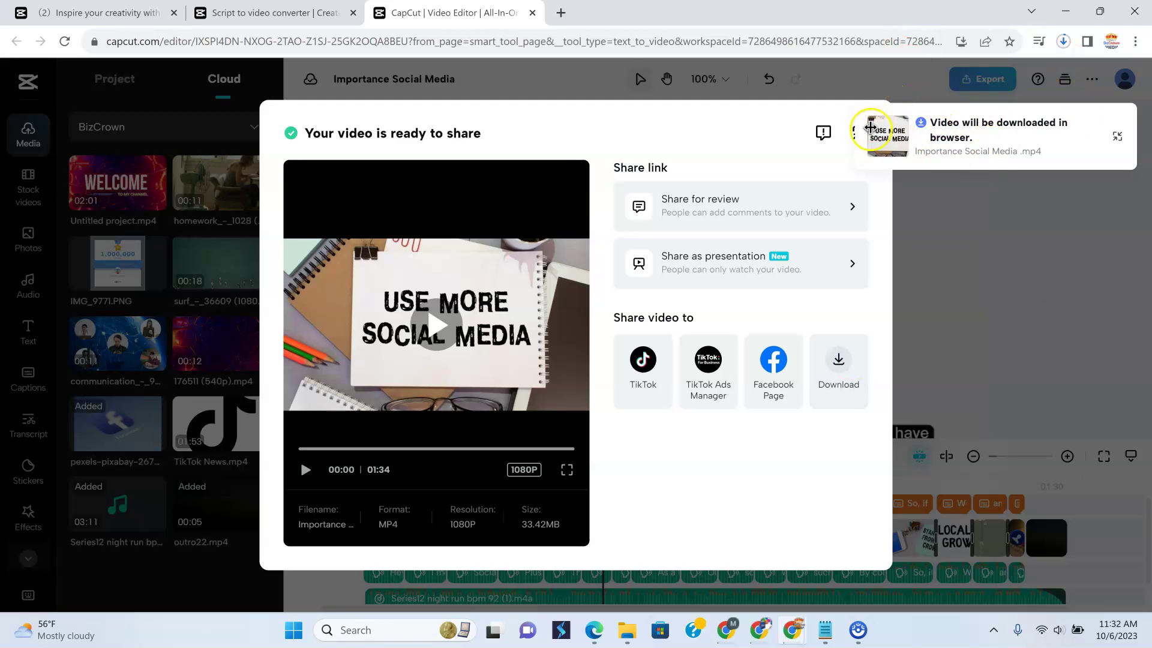